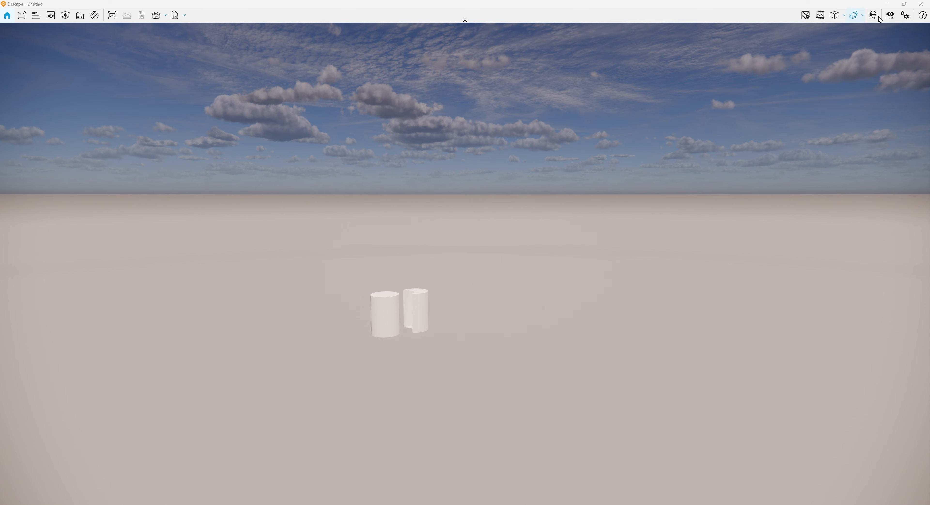
Step: Open the visual settings and reposition the dialog to show the style and camera options
{"action": "left_click", "coordinate": [896, 16]}
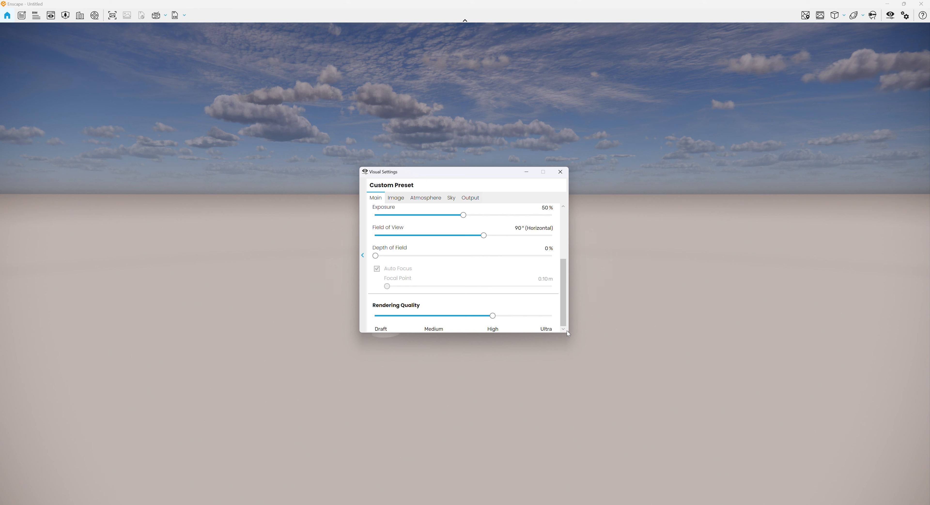
{"action": "left_click_drag", "start_coordinate": [504, 173], "coordinate": [474, 130]}
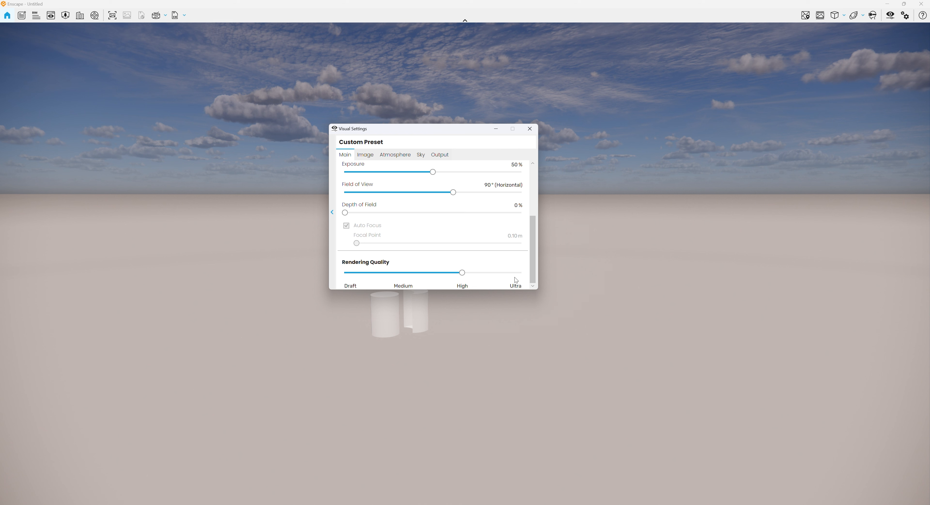
{"action": "scroll", "coordinate": [373, 218], "scroll_direction": "up", "scroll_amount": 5}
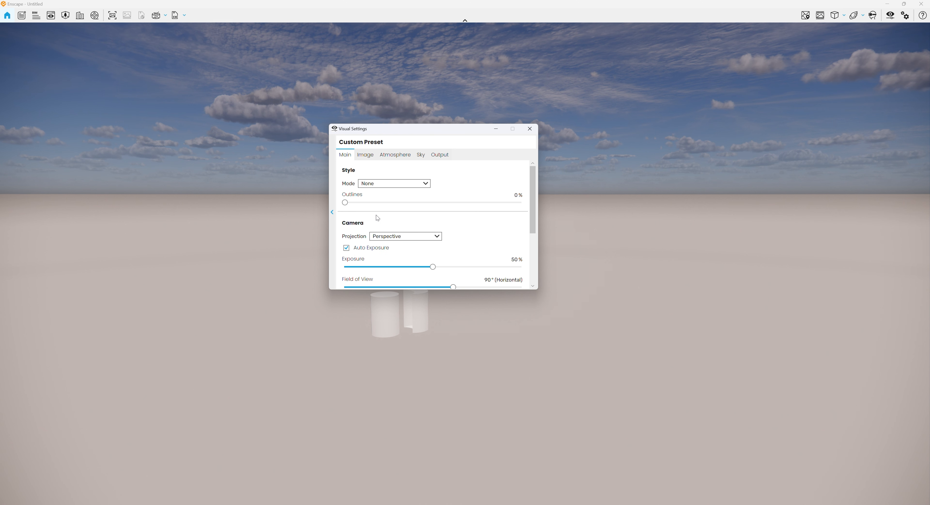
Step: Try the White, Polystyrol, Light View and Sketch style modes one after another
{"action": "left_click", "coordinate": [378, 185]}
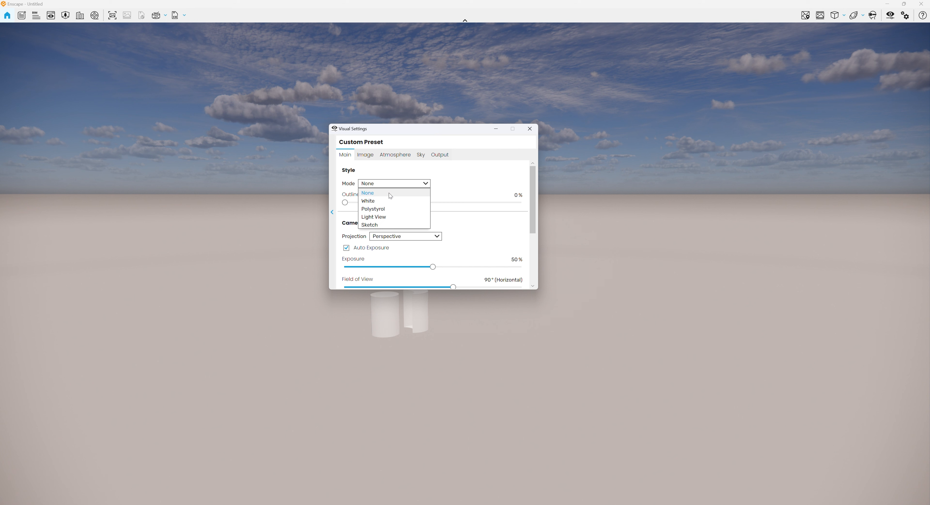
{"action": "left_click", "coordinate": [386, 199]}
{"action": "left_click", "coordinate": [386, 187]}
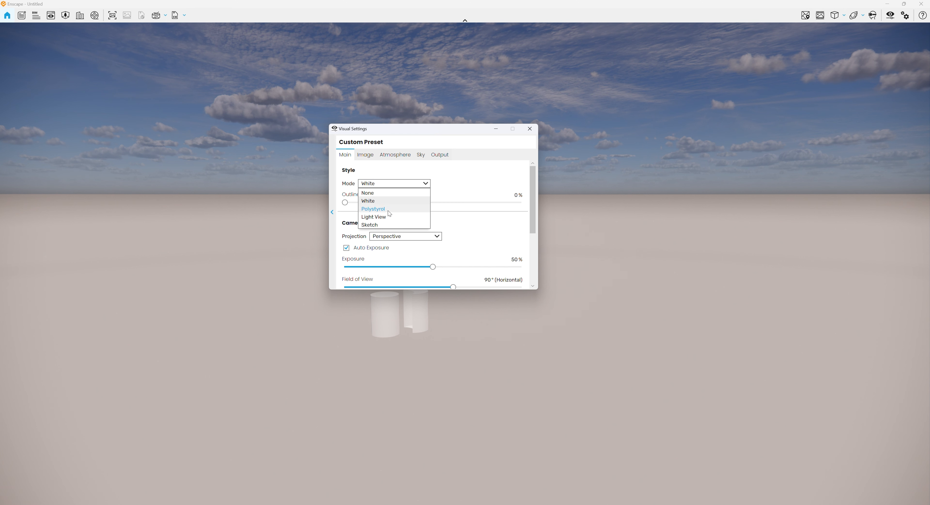
{"action": "left_click", "coordinate": [388, 210]}
{"action": "left_click", "coordinate": [384, 185]}
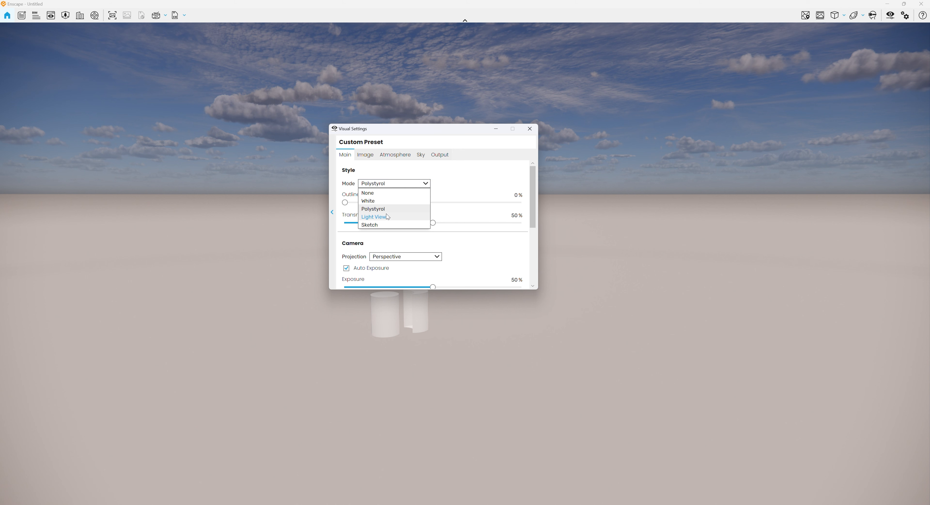
{"action": "left_click", "coordinate": [389, 217]}
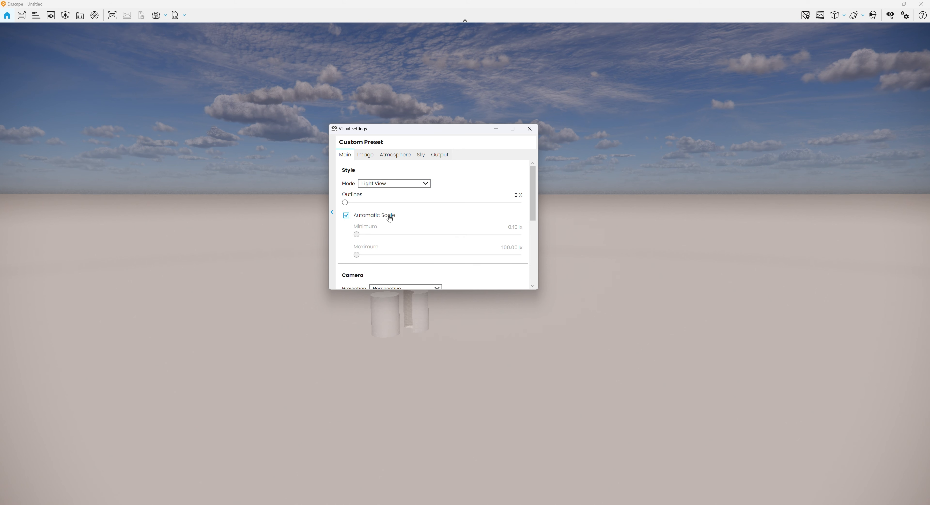
{"action": "left_click", "coordinate": [385, 184]}
{"action": "left_click", "coordinate": [387, 224]}
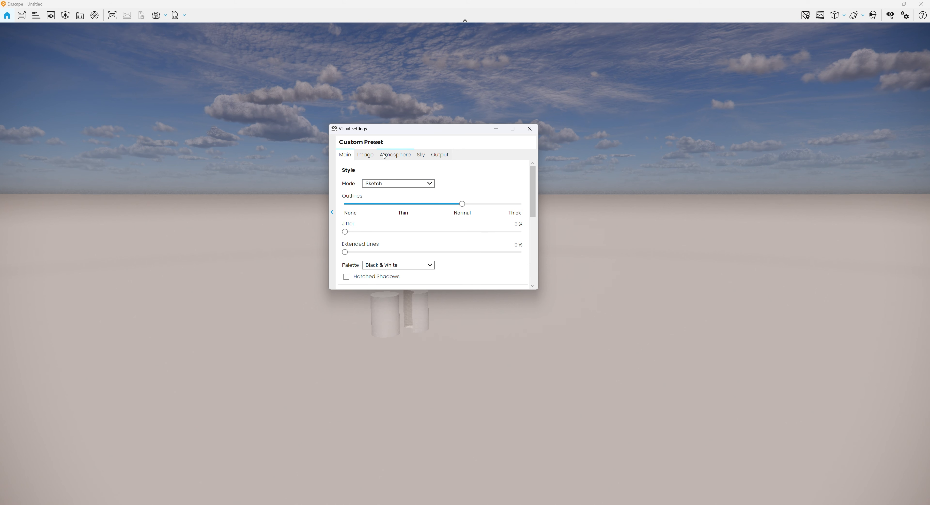
Step: Move the visual settings dialog clear of the cylinders and set the style mode to None
{"action": "left_click_drag", "start_coordinate": [381, 129], "coordinate": [575, 155]}
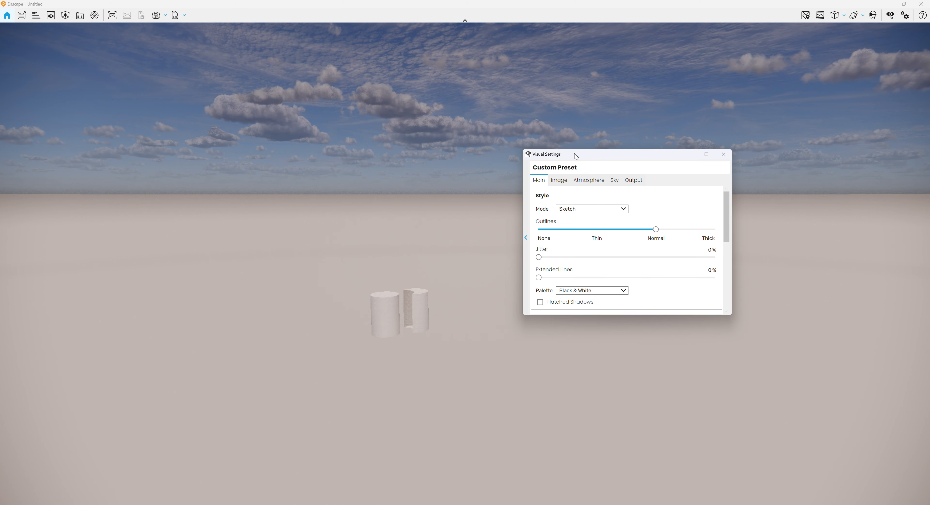
{"action": "left_click", "coordinate": [579, 209]}
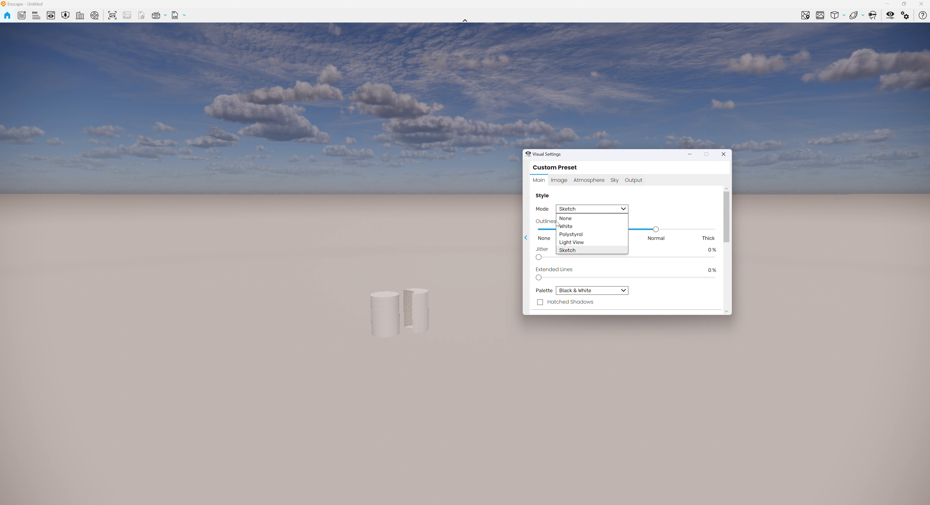
{"action": "left_click", "coordinate": [565, 218]}
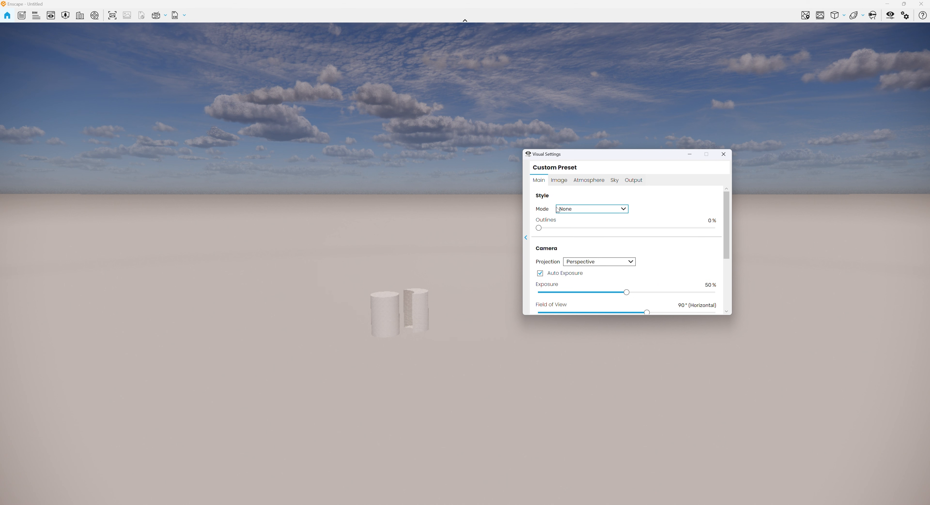
Step: Try a higher camera exposure and reset it to the default 50 %
{"action": "scroll", "coordinate": [578, 234], "scroll_direction": "down", "scroll_amount": 1}
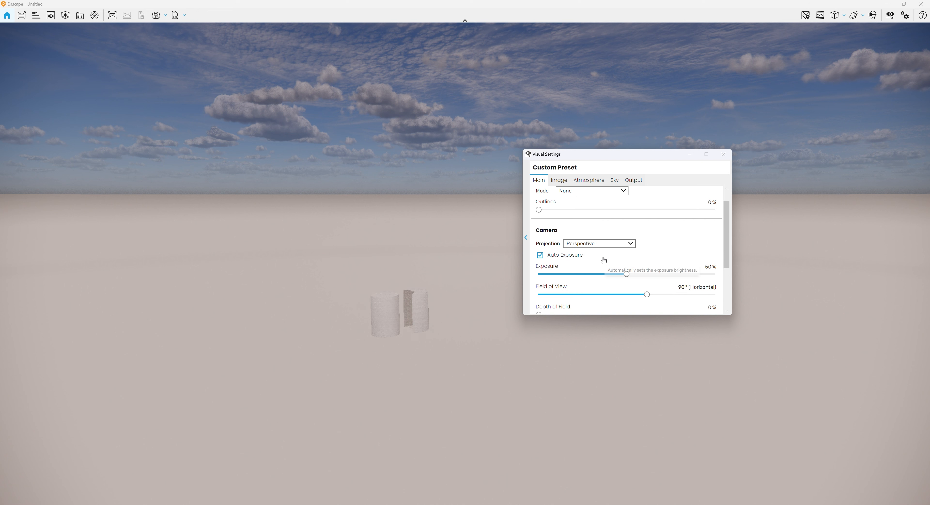
{"action": "scroll", "coordinate": [607, 238], "scroll_direction": "down", "scroll_amount": 1}
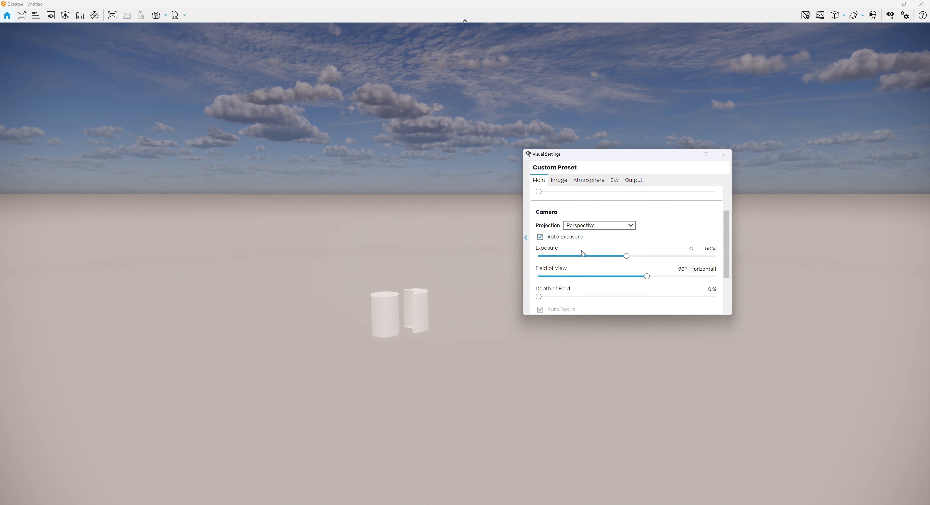
{"action": "scroll", "coordinate": [571, 247], "scroll_direction": "down", "scroll_amount": 1}
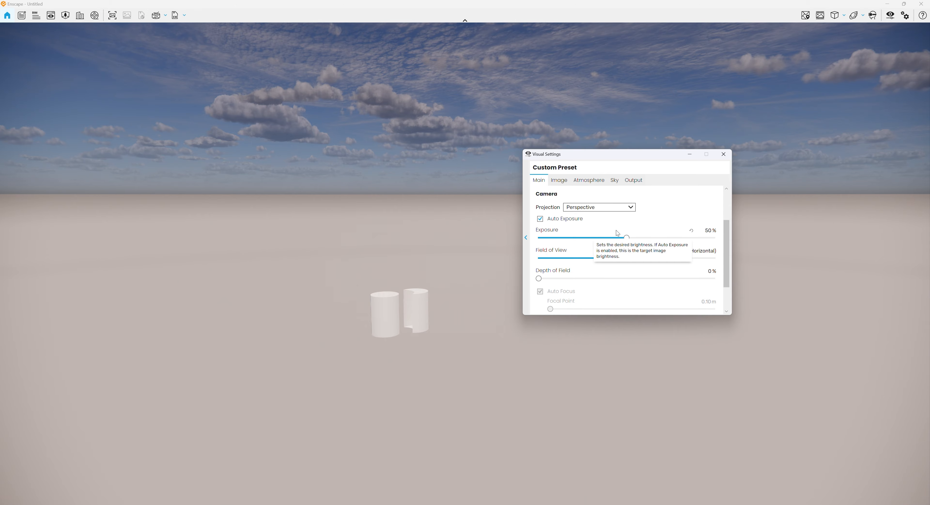
{"action": "left_click_drag", "start_coordinate": [627, 238], "coordinate": [646, 243]}
{"action": "left_click", "coordinate": [691, 232]}
Step: Widen the camera's horizontal field of view to 108°
{"action": "scroll", "coordinate": [592, 234], "scroll_direction": "down", "scroll_amount": 1}
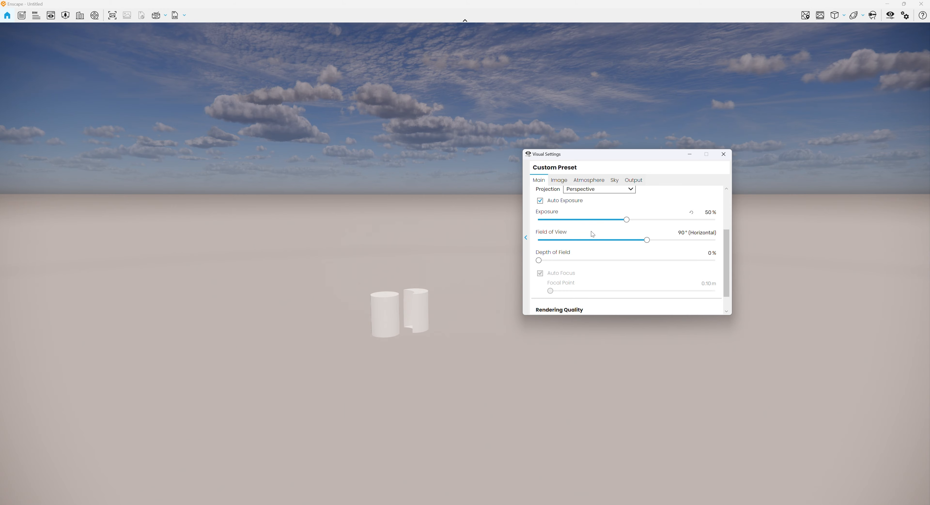
{"action": "left_click_drag", "start_coordinate": [639, 241], "coordinate": [674, 241]}
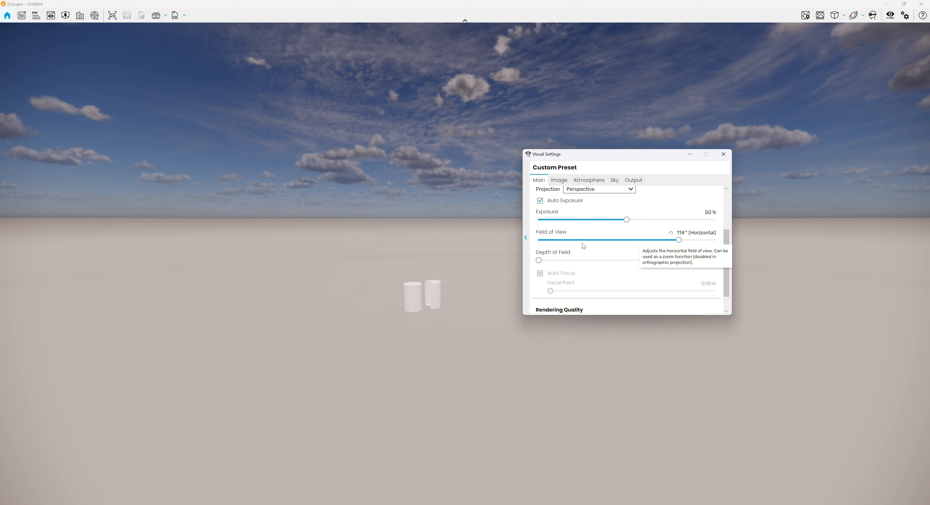
{"action": "left_click", "coordinate": [616, 238]}
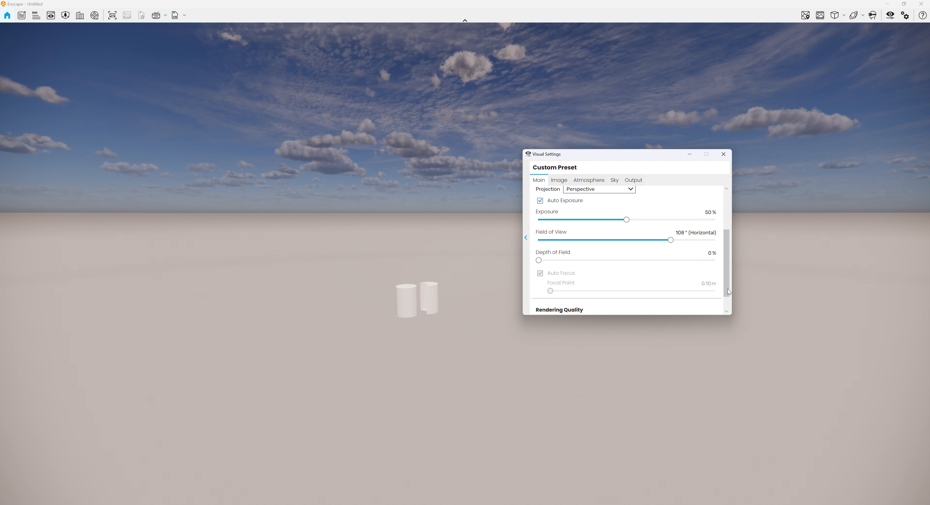
{"action": "scroll", "coordinate": [725, 293], "scroll_direction": "down", "scroll_amount": 1}
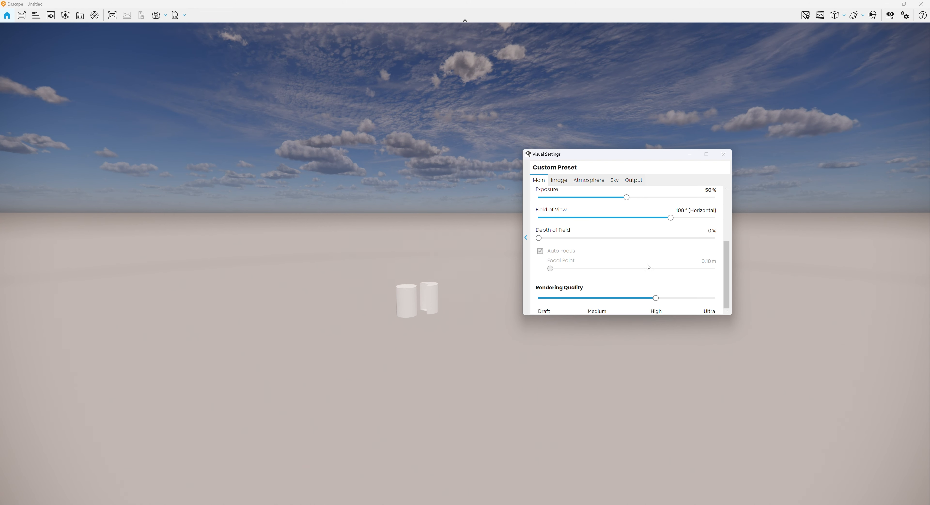
Step: Review the image corrections and effects, and the atmosphere's fog, illumination and wind settings
{"action": "left_click", "coordinate": [559, 180]}
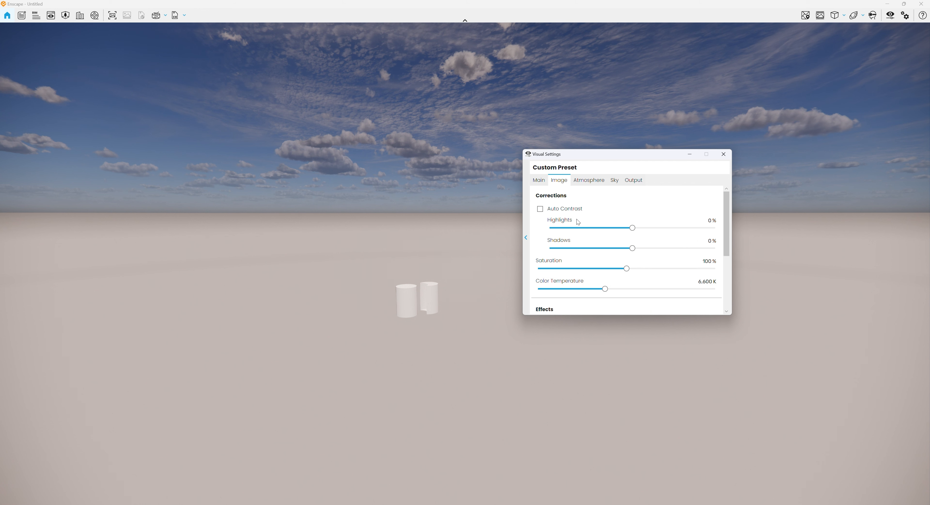
{"action": "scroll", "coordinate": [612, 223], "scroll_direction": "down", "scroll_amount": 3}
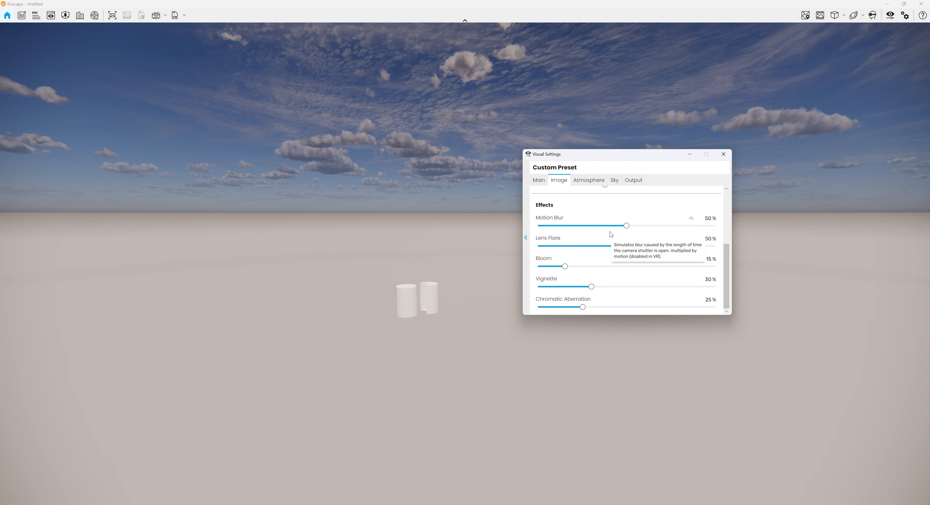
{"action": "scroll", "coordinate": [610, 232], "scroll_direction": "up", "scroll_amount": 3}
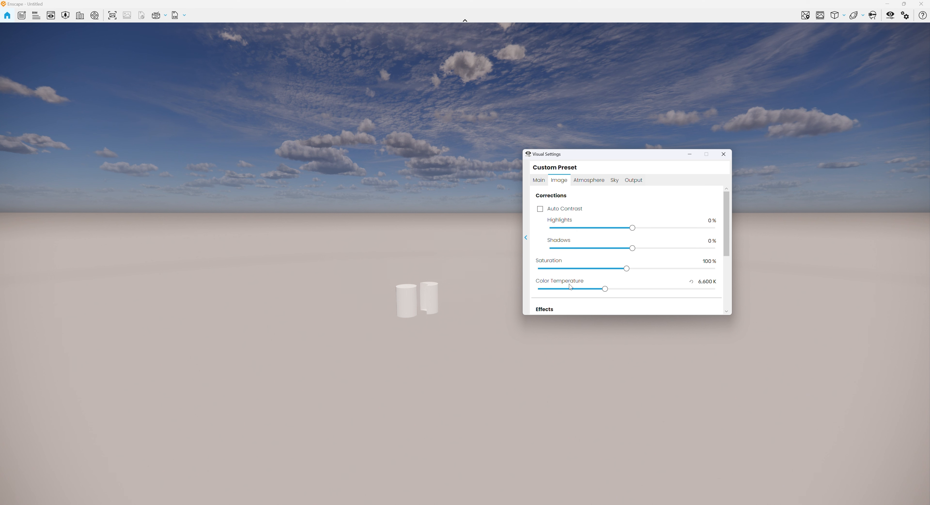
{"action": "scroll", "coordinate": [590, 221], "scroll_direction": "down", "scroll_amount": 1}
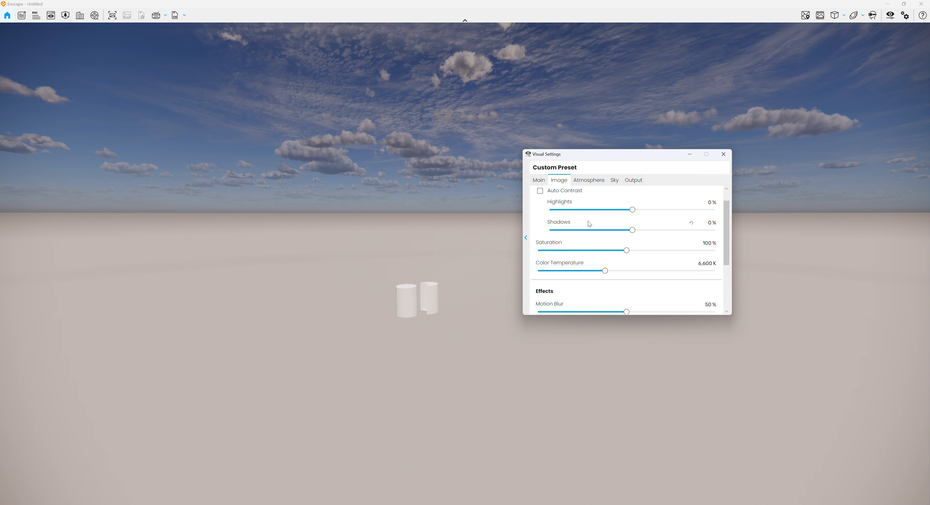
{"action": "scroll", "coordinate": [585, 208], "scroll_direction": "up", "scroll_amount": 1}
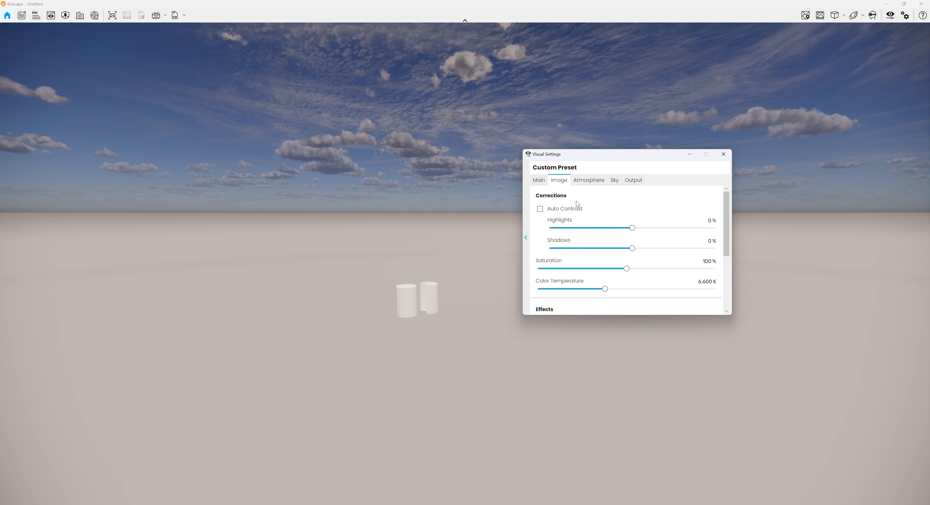
{"action": "left_click", "coordinate": [585, 181]}
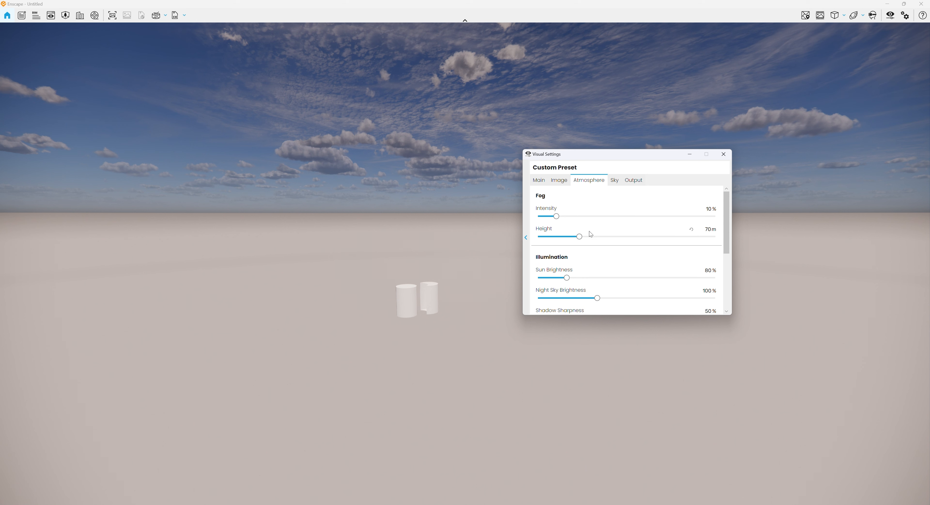
{"action": "scroll", "coordinate": [589, 231], "scroll_direction": "down", "scroll_amount": 2}
{"action": "scroll", "coordinate": [572, 239], "scroll_direction": "up", "scroll_amount": 2}
{"action": "scroll", "coordinate": [579, 247], "scroll_direction": "down", "scroll_amount": 5}
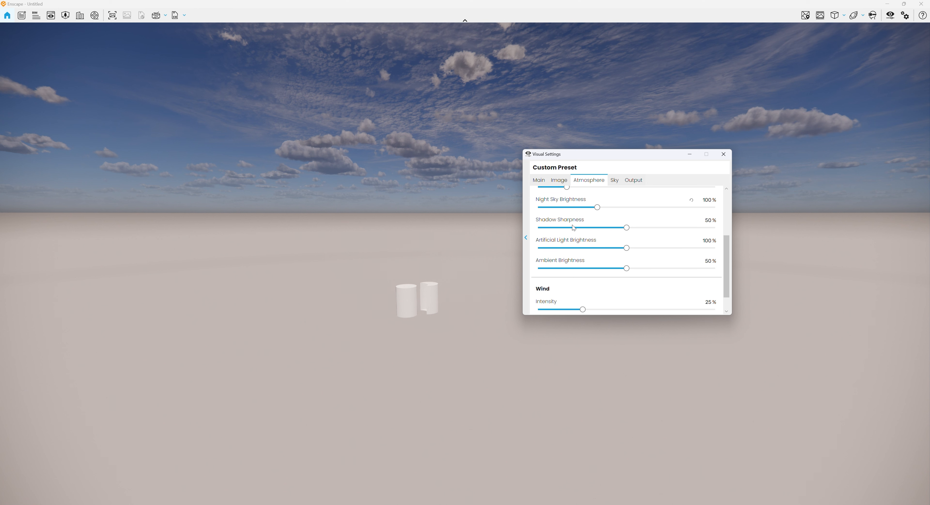
{"action": "scroll", "coordinate": [567, 199], "scroll_direction": "down", "scroll_amount": 1}
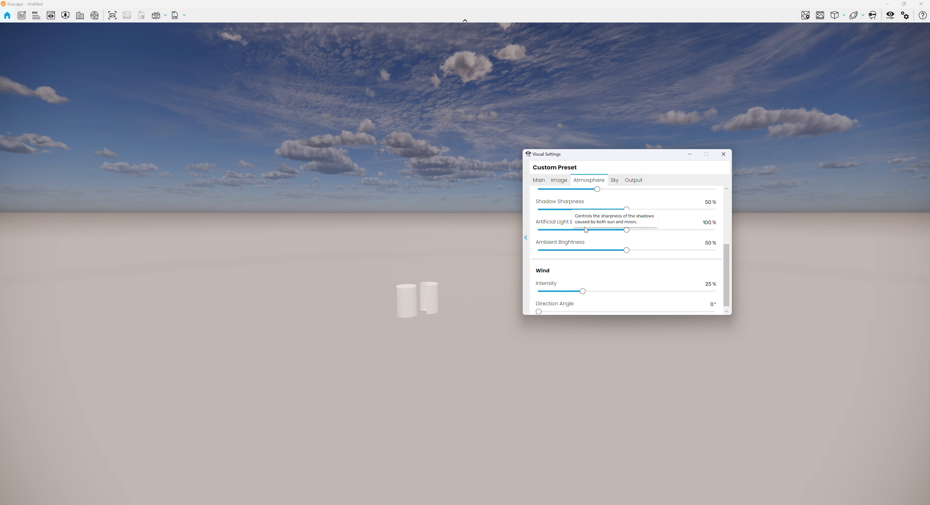
{"action": "scroll", "coordinate": [565, 254], "scroll_direction": "down", "scroll_amount": 1}
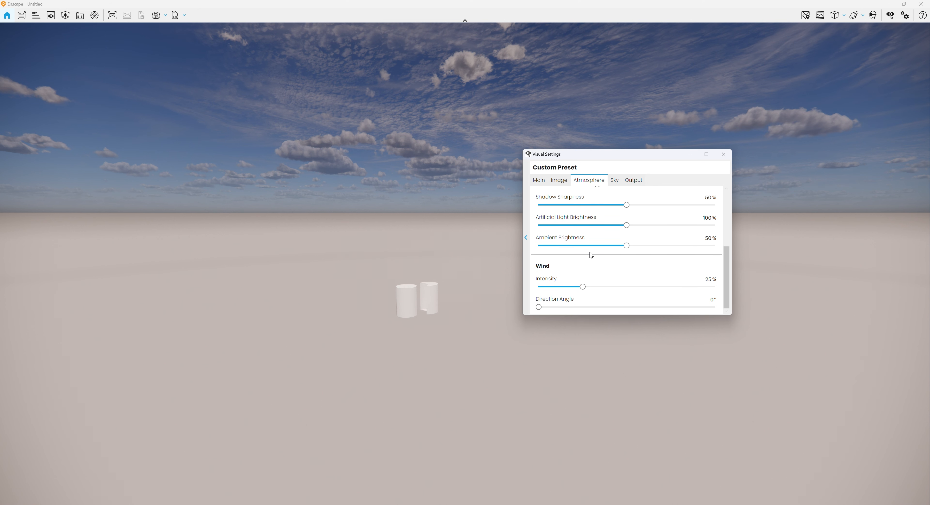
Step: Set the sky's cloud density to 52 % and cloud variety to 51 %
{"action": "left_click", "coordinate": [620, 181]}
{"action": "scroll", "coordinate": [598, 217], "scroll_direction": "down", "scroll_amount": 3}
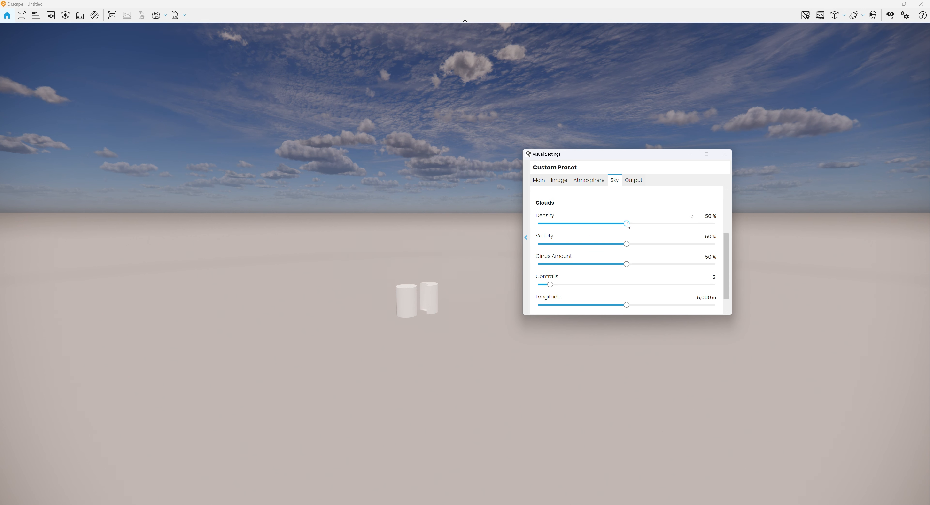
{"action": "mouse_move", "coordinate": [626, 223]}
{"action": "left_mouse_down"}
{"action": "mouse_move", "coordinate": [541, 224]}
{"action": "mouse_move", "coordinate": [629, 225]}
{"action": "left_mouse_up"}
{"action": "left_click", "coordinate": [627, 244]}
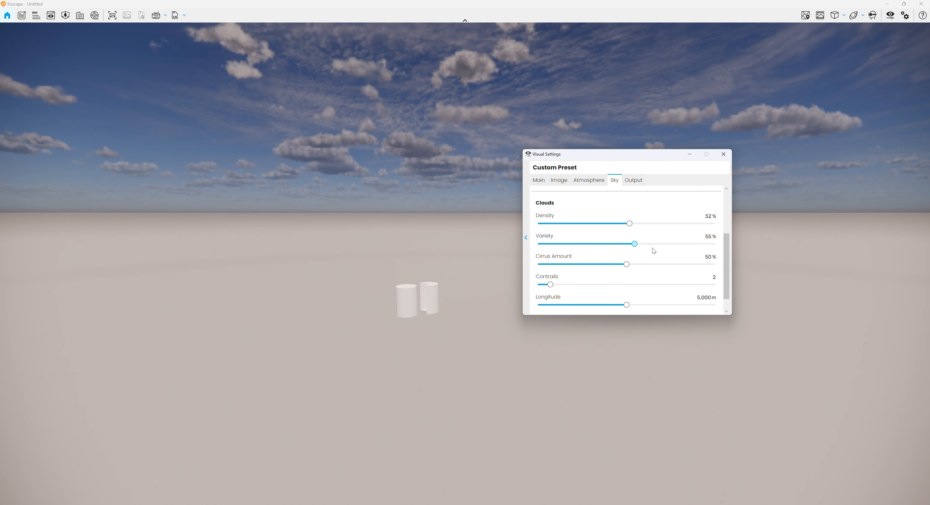
{"action": "scroll", "coordinate": [623, 275], "scroll_direction": "down", "scroll_amount": 1}
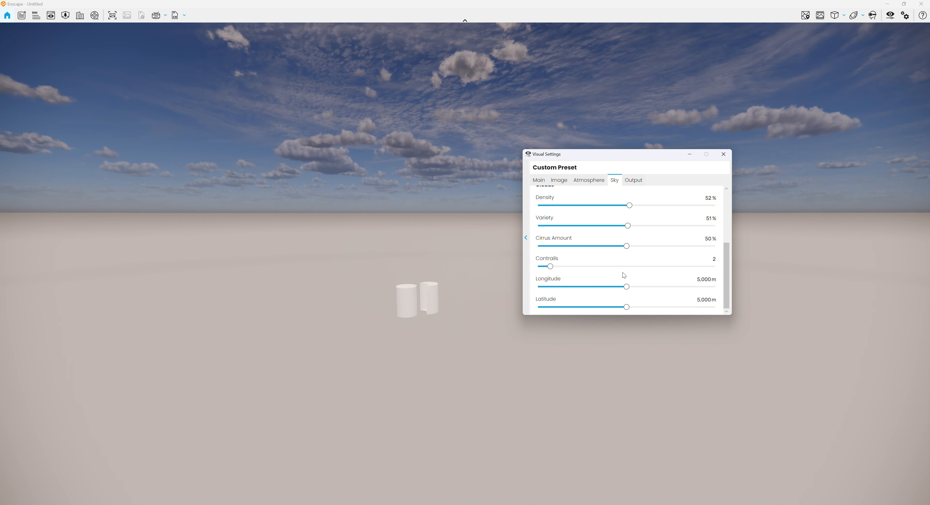
Step: Try the sky's white background option by switching it on and off
{"action": "scroll", "coordinate": [624, 275], "scroll_direction": "up", "scroll_amount": 3}
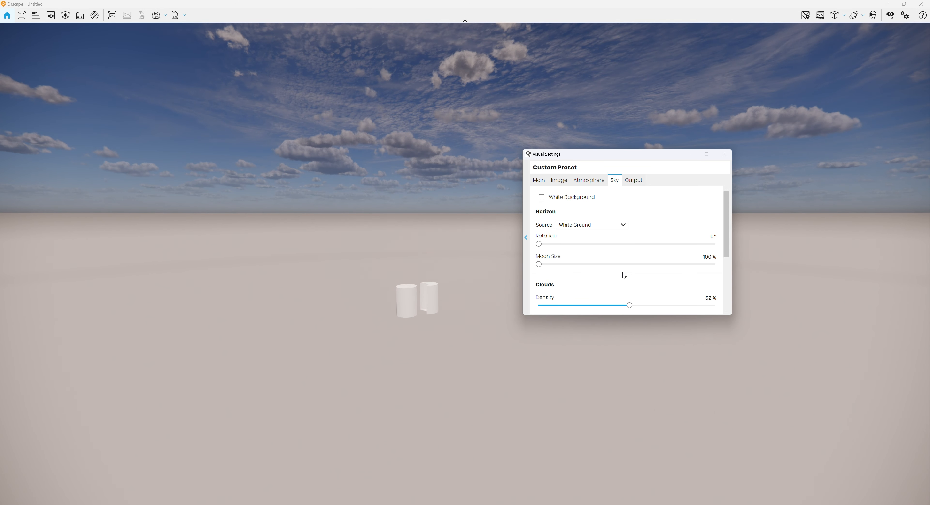
{"action": "left_click", "coordinate": [585, 200]}
{"action": "left_click", "coordinate": [586, 199]}
{"action": "left_click", "coordinate": [586, 203]}
{"action": "left_click", "coordinate": [599, 205]}
Step: Examine the output settings, including the available resolution presets and the image export options
{"action": "left_click", "coordinate": [637, 180]}
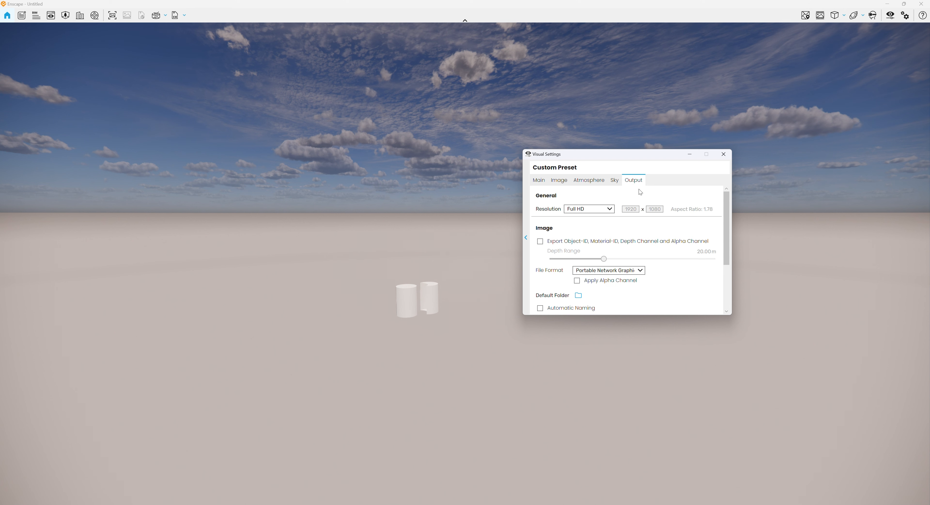
{"action": "left_click", "coordinate": [607, 210]}
{"action": "left_click", "coordinate": [607, 209]}
{"action": "scroll", "coordinate": [614, 225], "scroll_direction": "down", "scroll_amount": 1}
{"action": "scroll", "coordinate": [614, 224], "scroll_direction": "up", "scroll_amount": 1}
{"action": "left_click", "coordinate": [597, 210]}
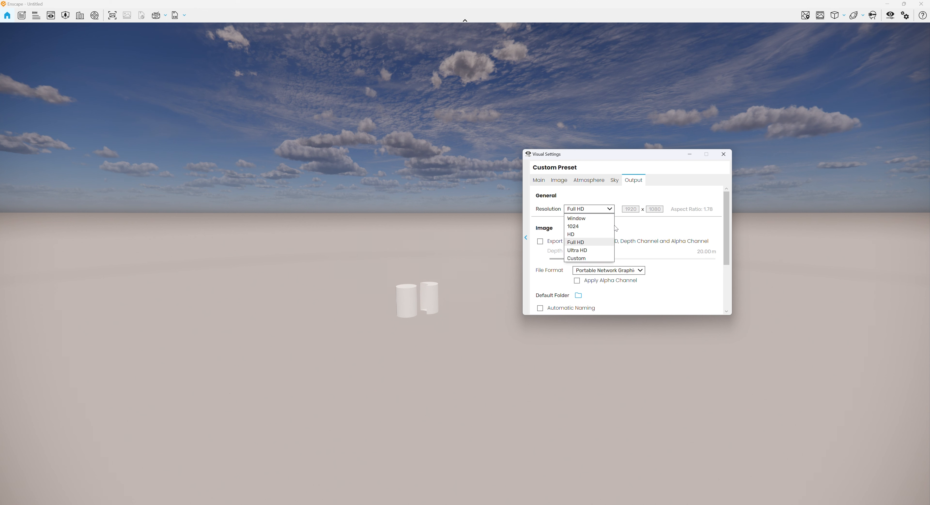
{"action": "left_click", "coordinate": [600, 210]}
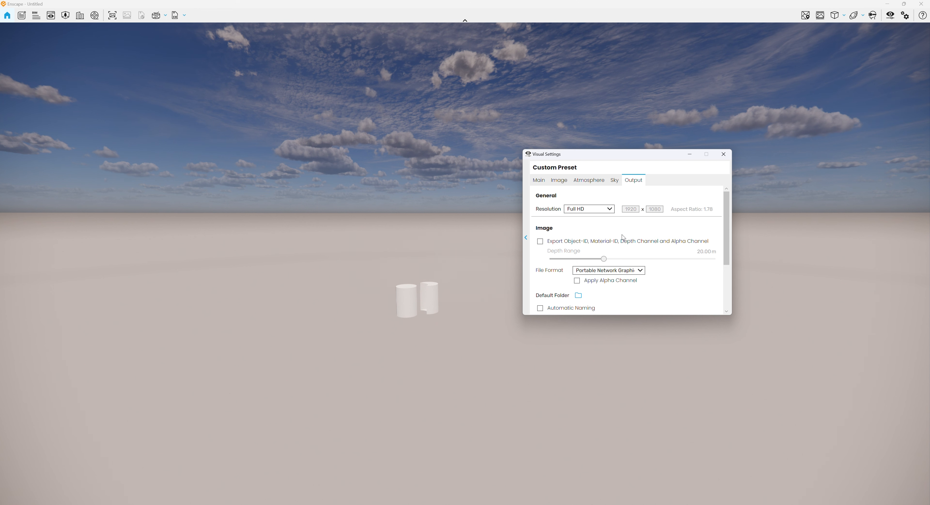
{"action": "scroll", "coordinate": [622, 235], "scroll_direction": "down", "scroll_amount": 3}
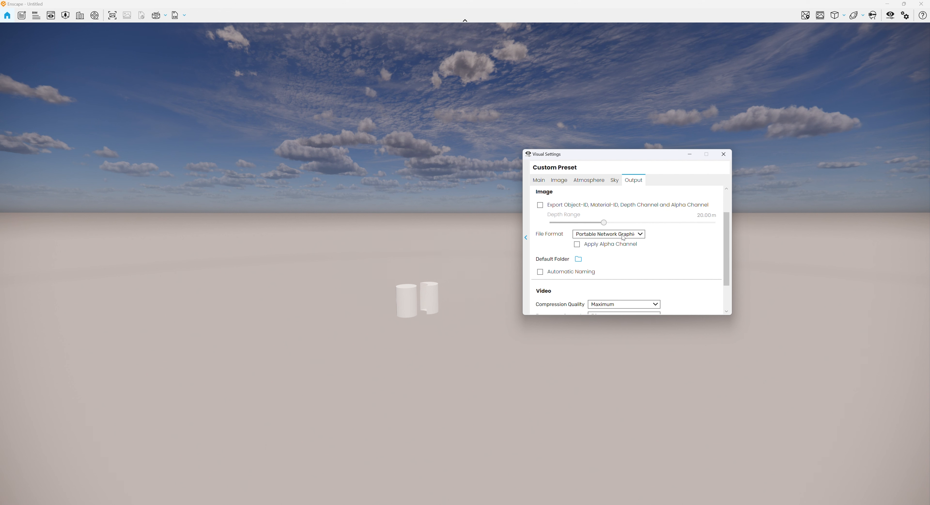
Step: Close the visual settings and review the Fly Mode and Walk Mode navigation options
{"action": "scroll", "coordinate": [623, 246], "scroll_direction": "up", "scroll_amount": 3}
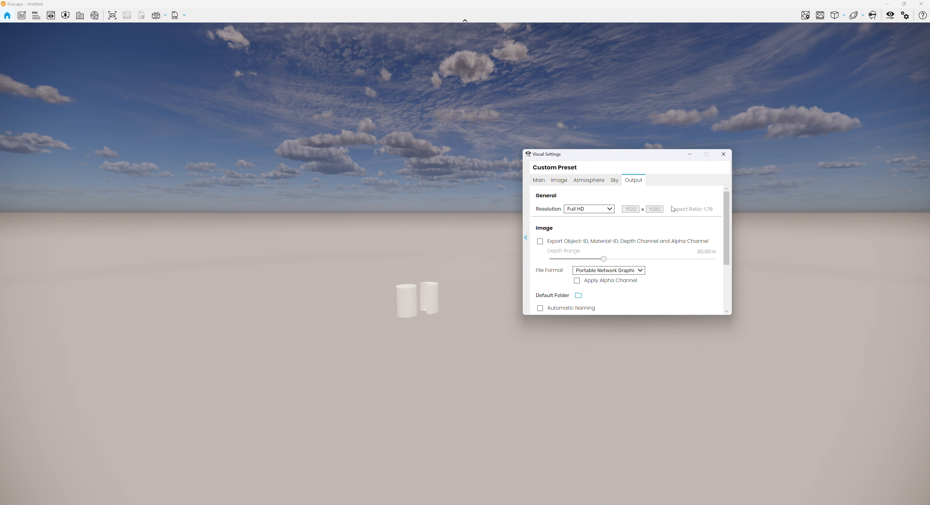
{"action": "left_click", "coordinate": [723, 154]}
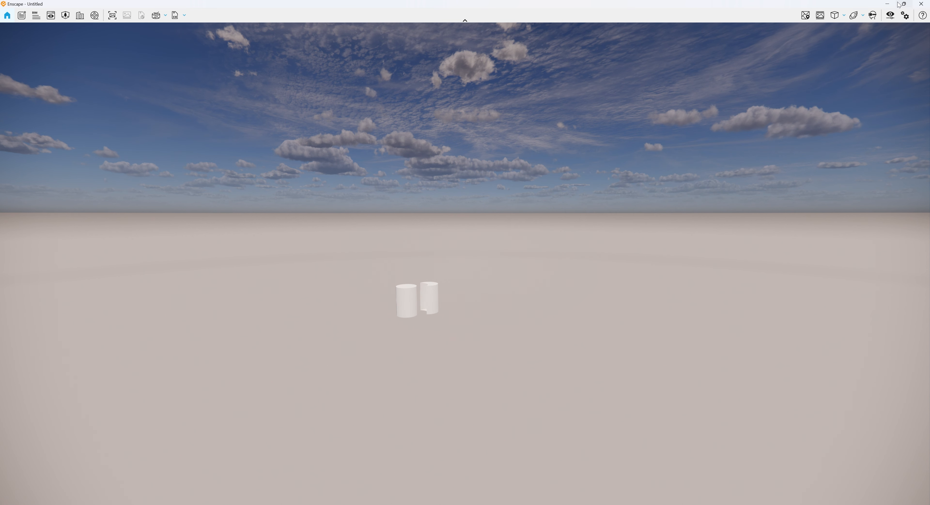
{"action": "left_click", "coordinate": [854, 18]}
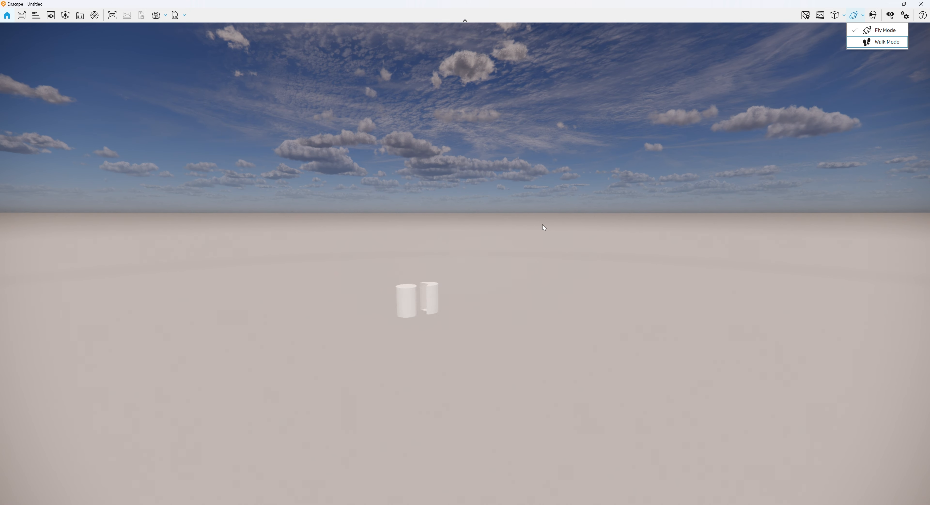
{"action": "left_click", "coordinate": [862, 42]}
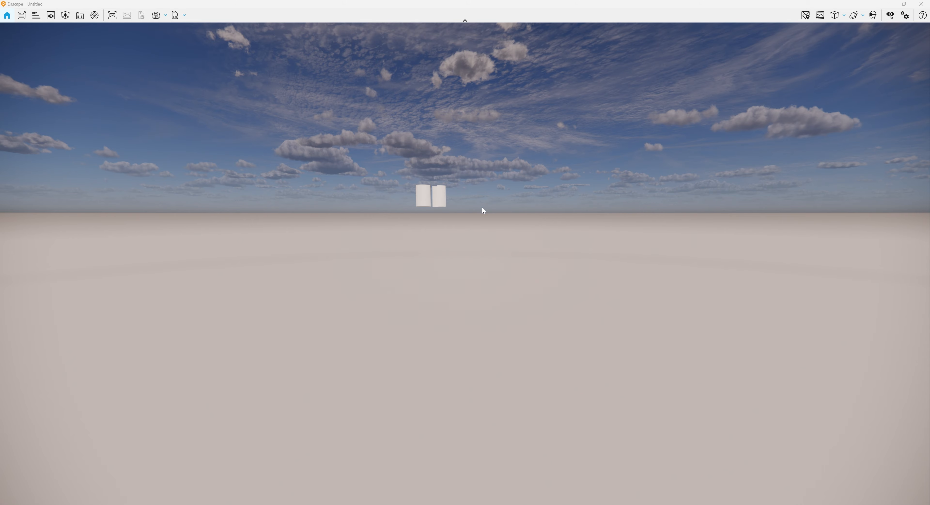
Step: Explore the scene around the two cylinders by looking around, orbiting, and moving forward, back, sideways, down and up
{"action": "left_click_drag", "start_coordinate": [495, 207], "coordinate": [469, 205]}
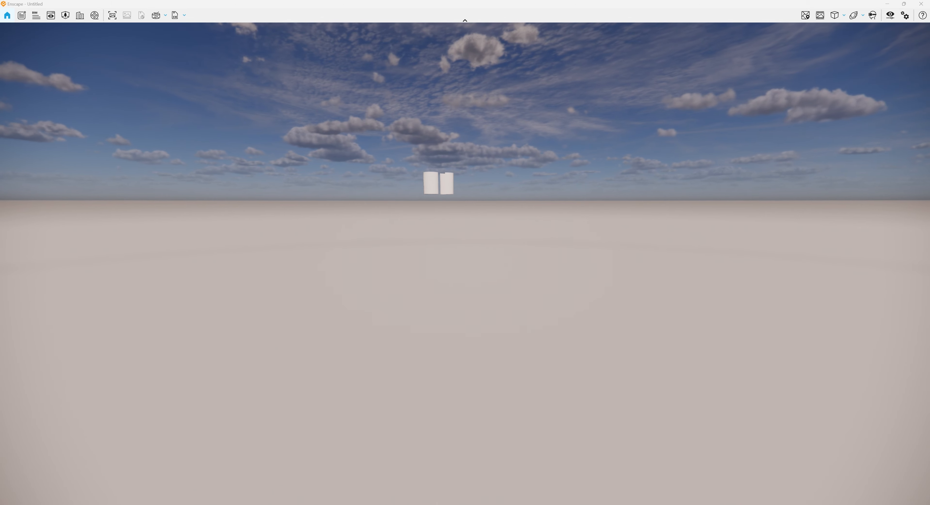
{"action": "right_click_drag", "start_coordinate": [421, 157], "coordinate": [457, 176]}
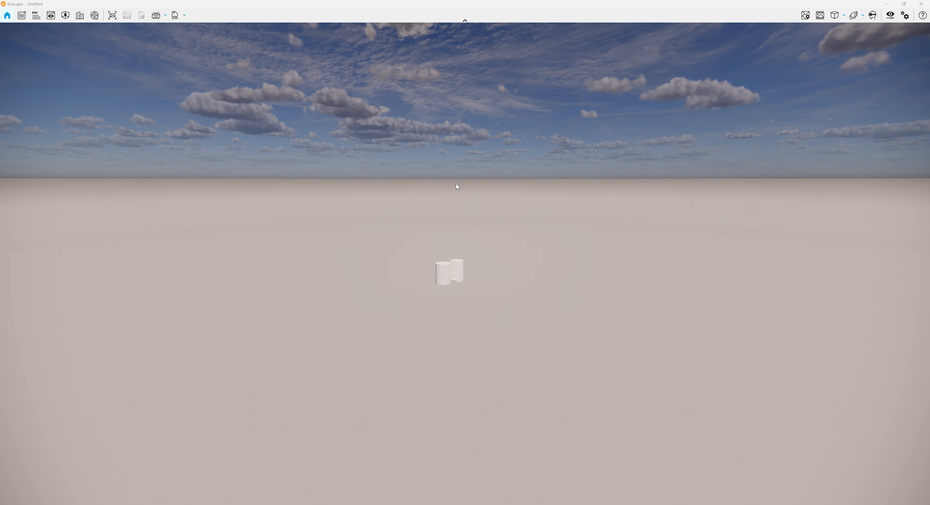
{"action": "key", "text": "w"}
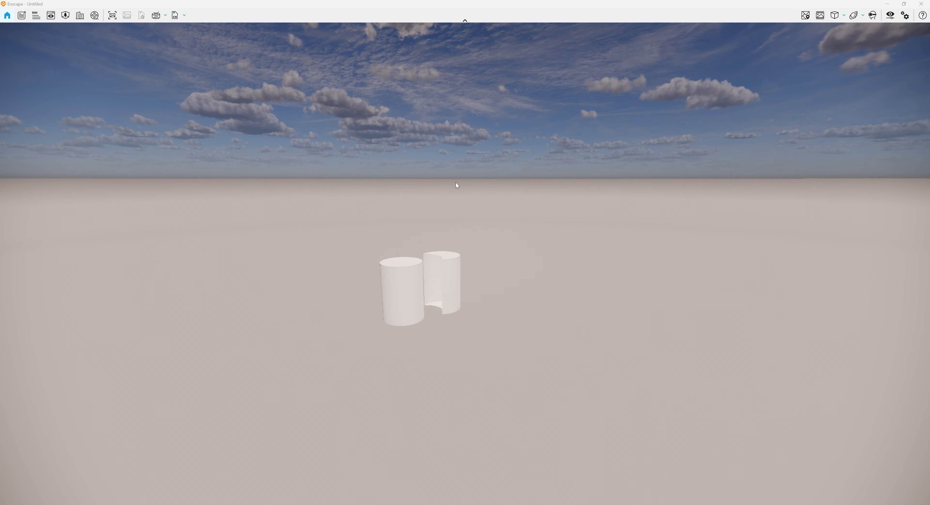
{"action": "key", "text": "s"}
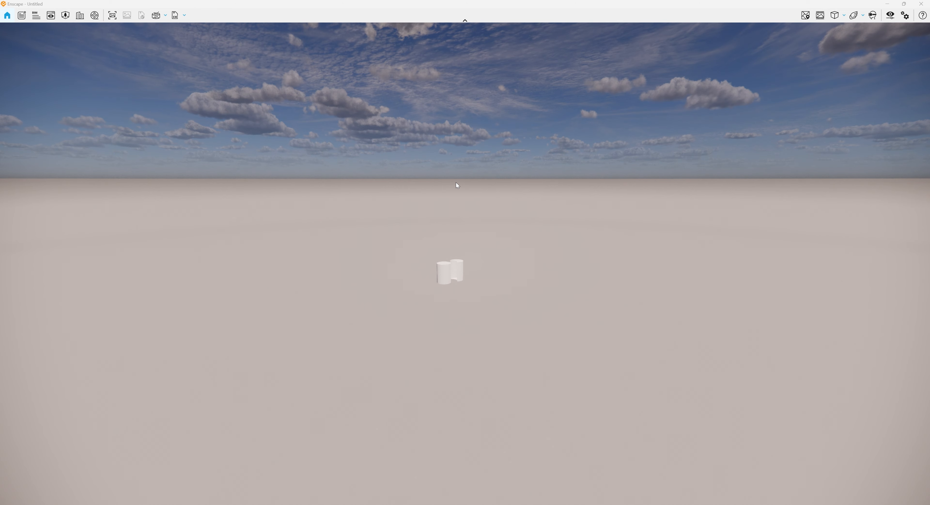
{"action": "key", "text": "a"}
{"action": "key", "text": "d"}
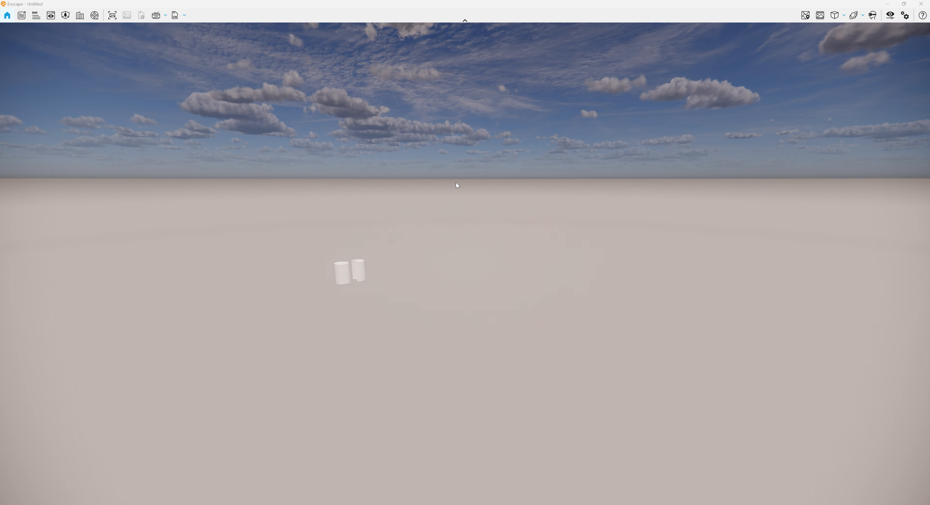
{"action": "key", "text": "q"}
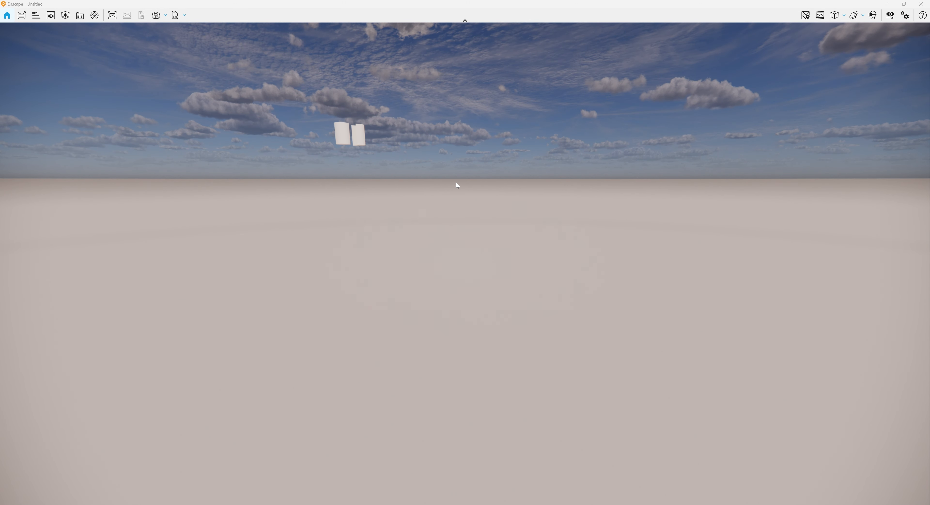
{"action": "key", "text": "e"}
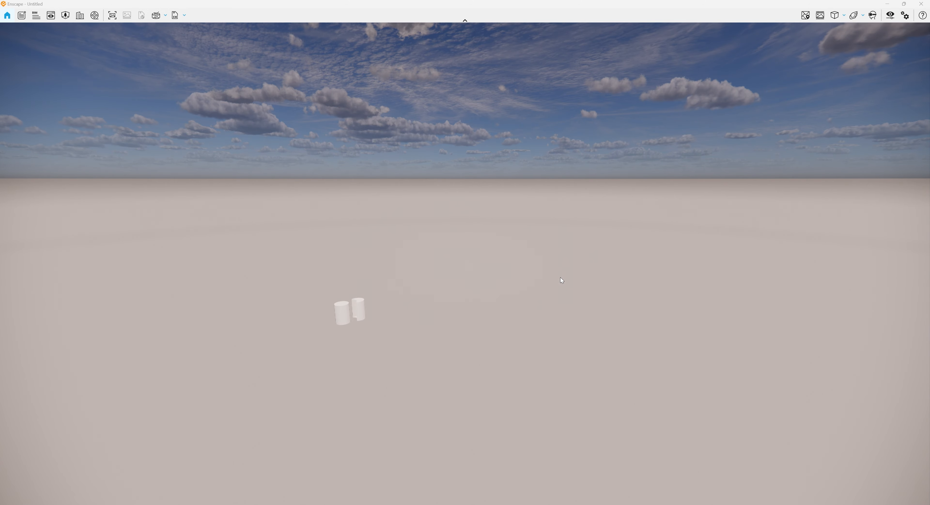
Step: Shift the time of day so the sun gives the scene a brighter, warmer light
{"action": "right_click_drag", "start_coordinate": [561, 277], "coordinate": [675, 278], "text": "shift"}
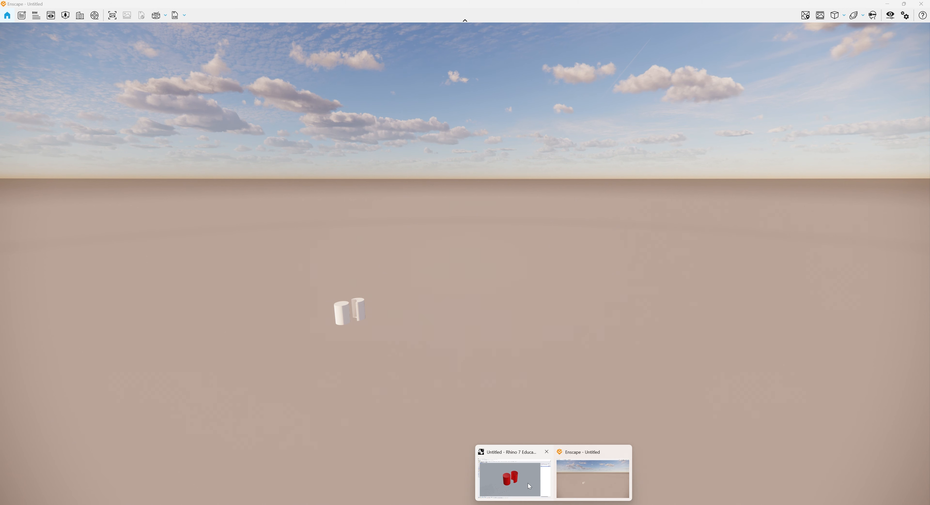
Step: Switch to Rhino and assign the Sphere layer an Enscape-type material named Wood
{"action": "left_click", "coordinate": [527, 483]}
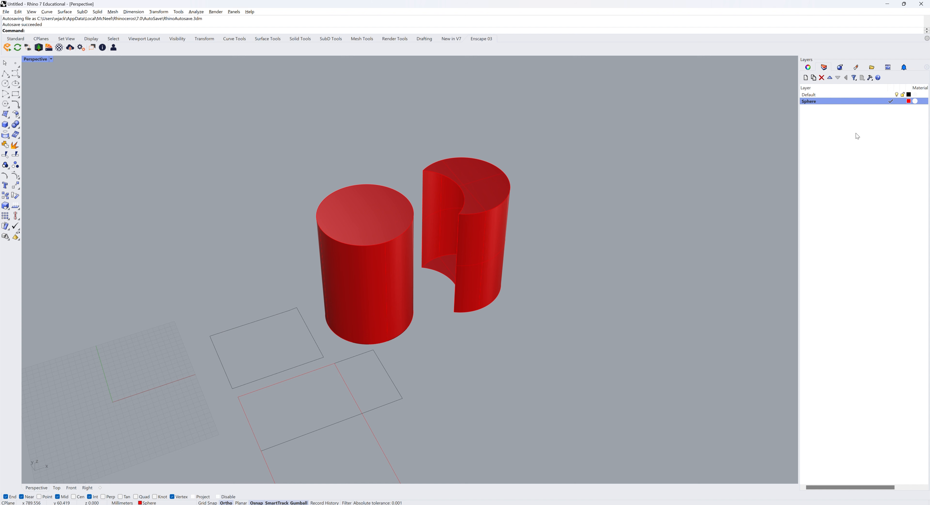
{"action": "left_click", "coordinate": [389, 216]}
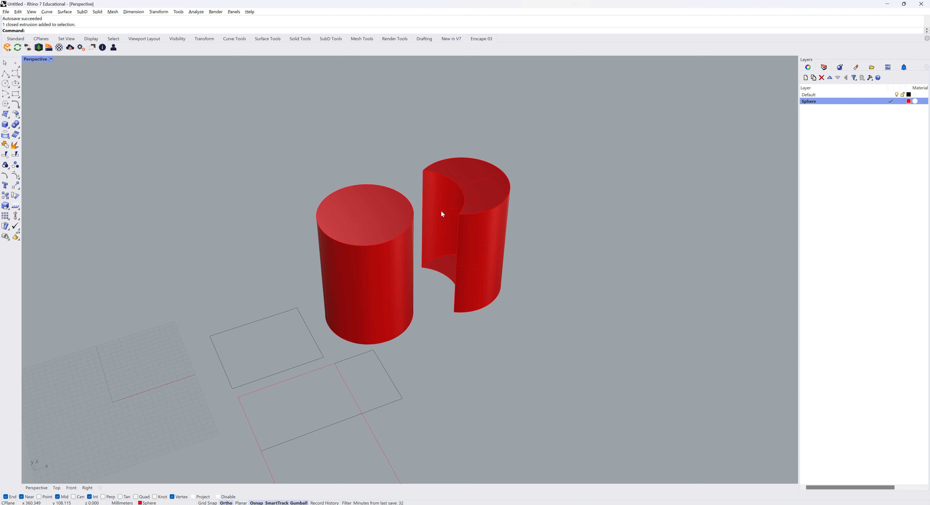
{"action": "left_click", "coordinate": [859, 102]}
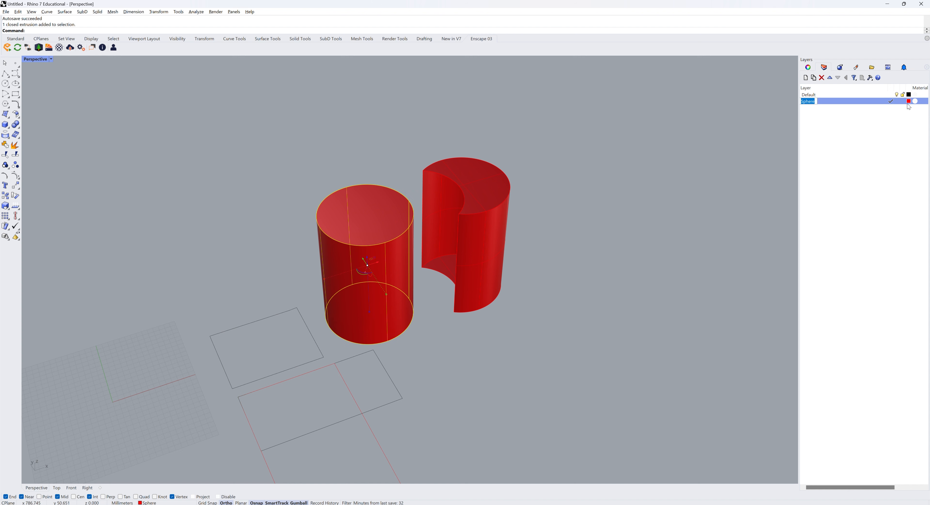
{"action": "left_click", "coordinate": [915, 102]}
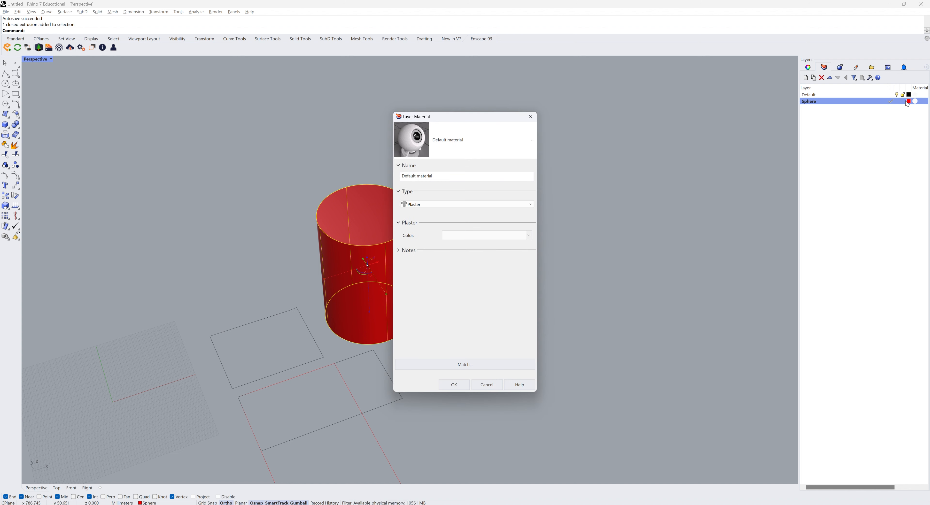
{"action": "left_click", "coordinate": [434, 207]}
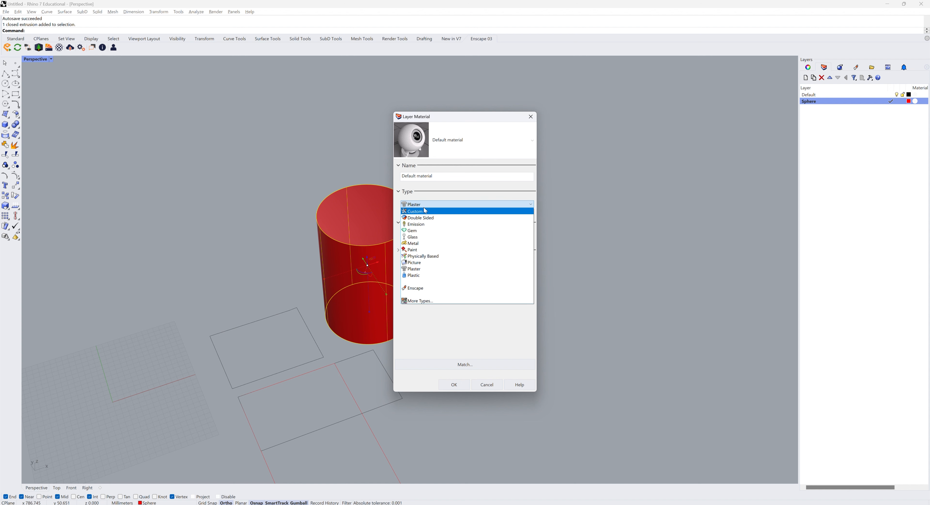
{"action": "left_click", "coordinate": [419, 289]}
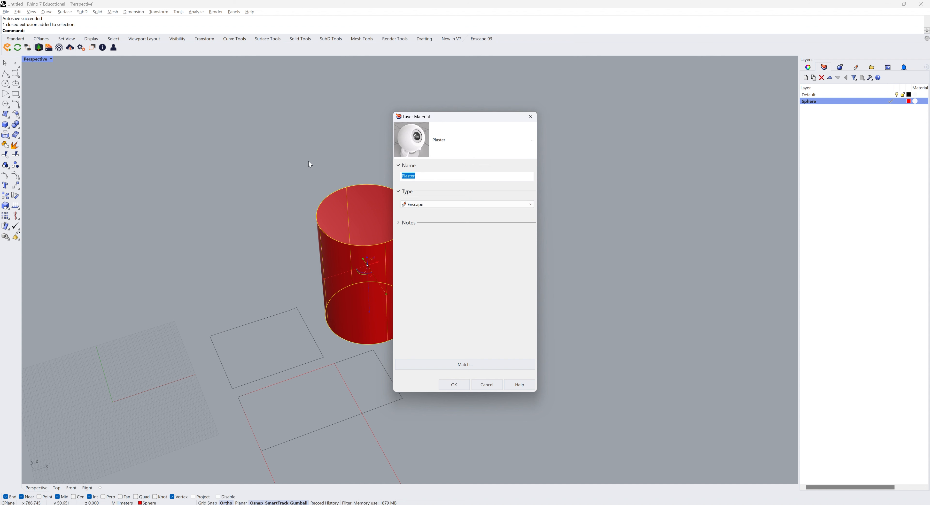
{"action": "type", "text": "Wood"}
{"action": "left_click", "coordinate": [454, 385]}
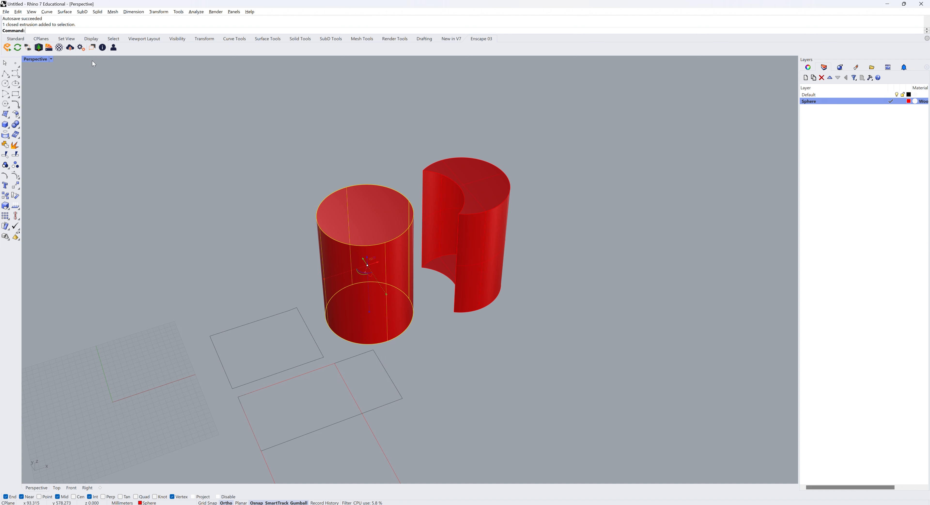
Step: Open the Enscape Material Editor, select the Wood material and look at its package and replacement options
{"action": "left_click", "coordinate": [59, 47]}
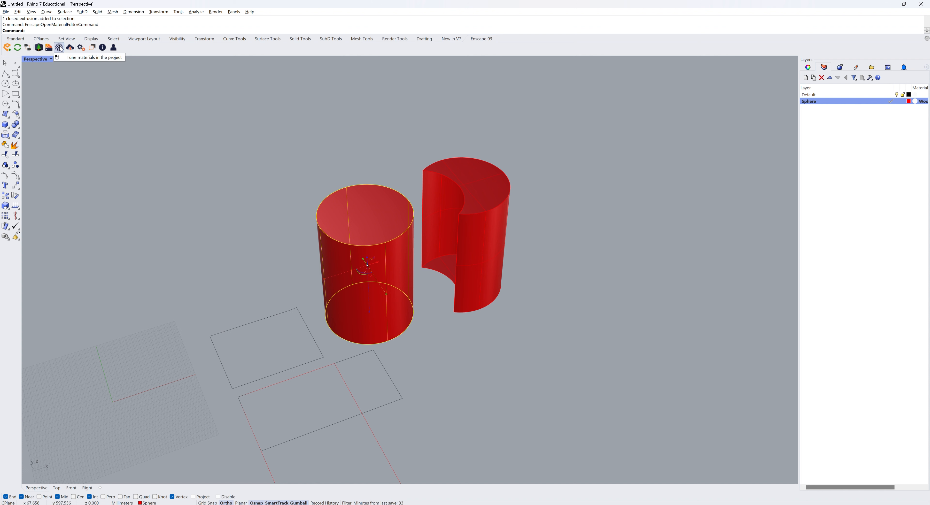
{"action": "left_click", "coordinate": [60, 48]}
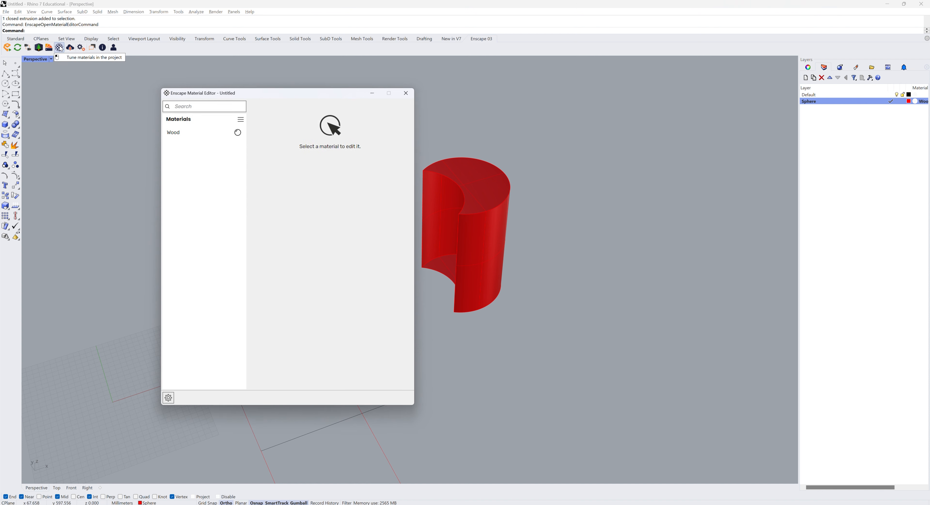
{"action": "left_click", "coordinate": [210, 135]}
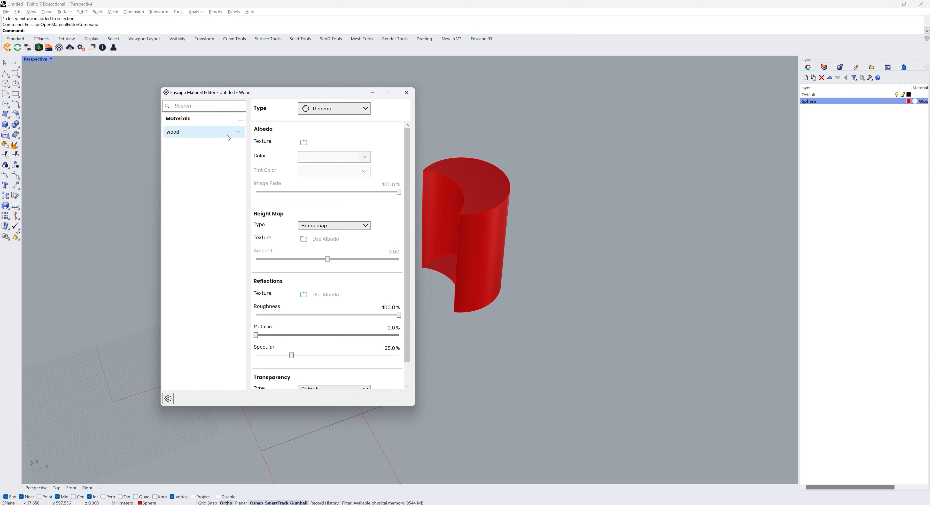
{"action": "left_click", "coordinate": [237, 132]}
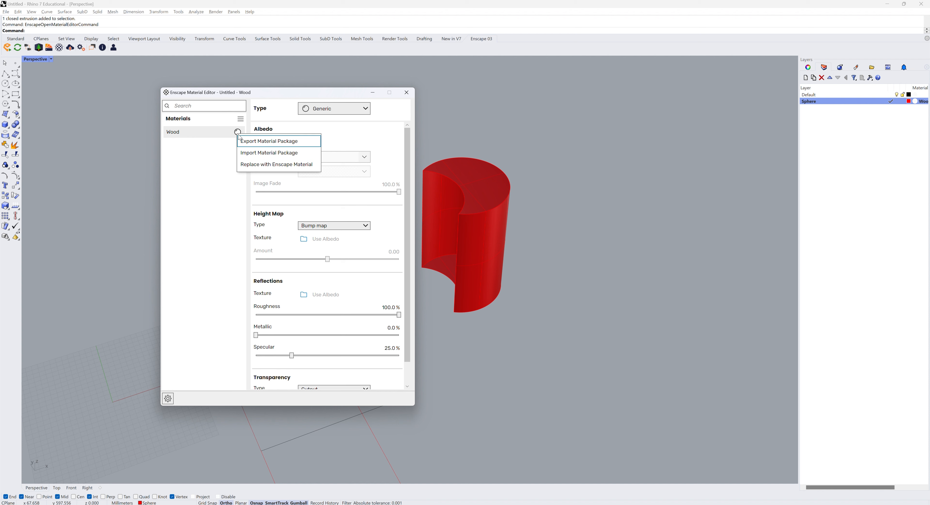
{"action": "left_click", "coordinate": [218, 147]}
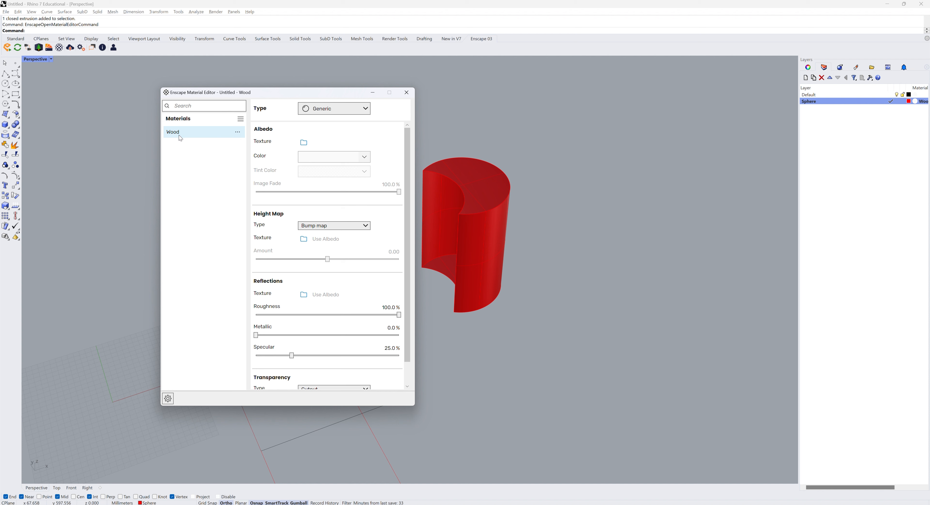
Step: Replace the Wood material with Wood 19, Planks from the Wood category of the Enscape material library
{"action": "left_click", "coordinate": [237, 134]}
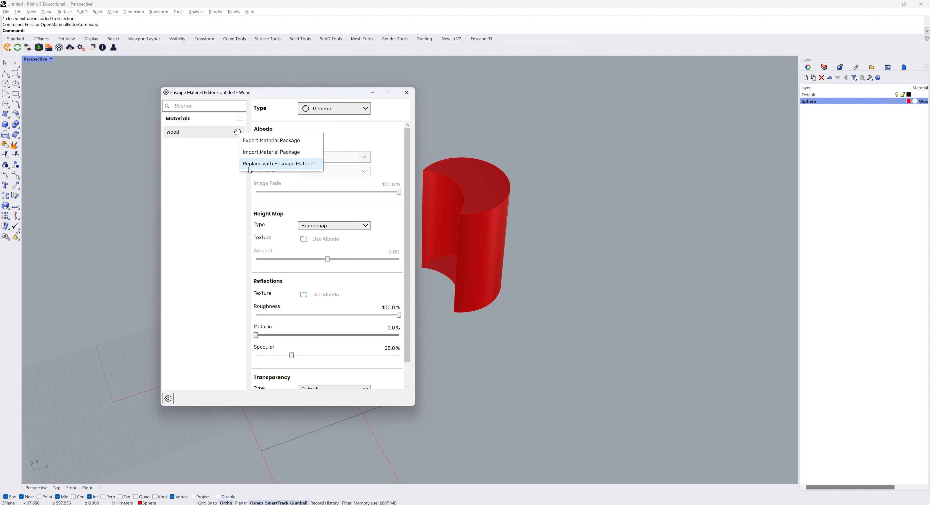
{"action": "left_click", "coordinate": [250, 165]}
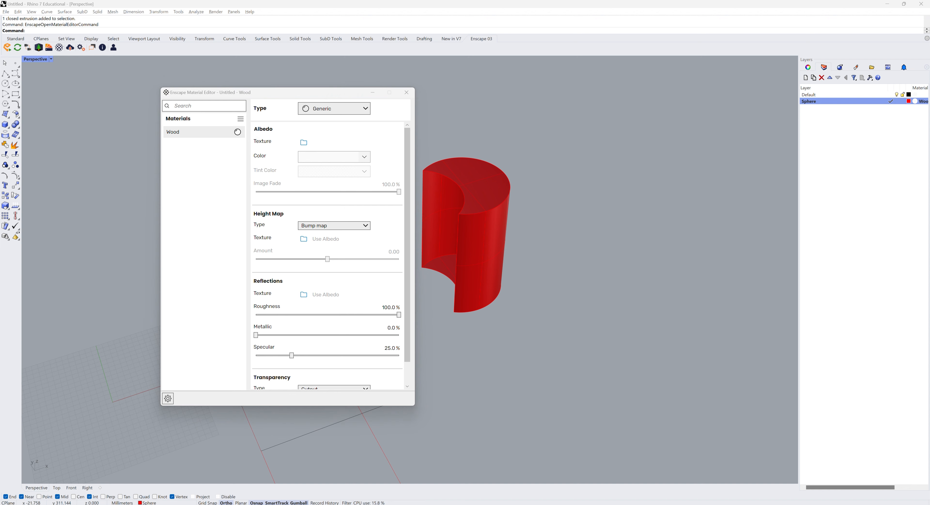
{"action": "left_click_drag", "start_coordinate": [145, 148], "coordinate": [605, 121]}
{"action": "scroll", "coordinate": [548, 193], "scroll_direction": "down", "scroll_amount": 3}
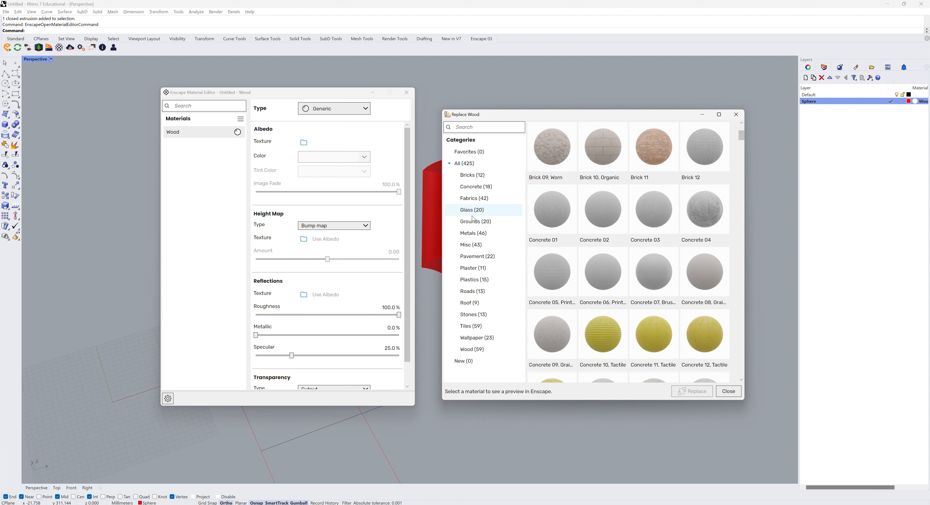
{"action": "left_click", "coordinate": [475, 350]}
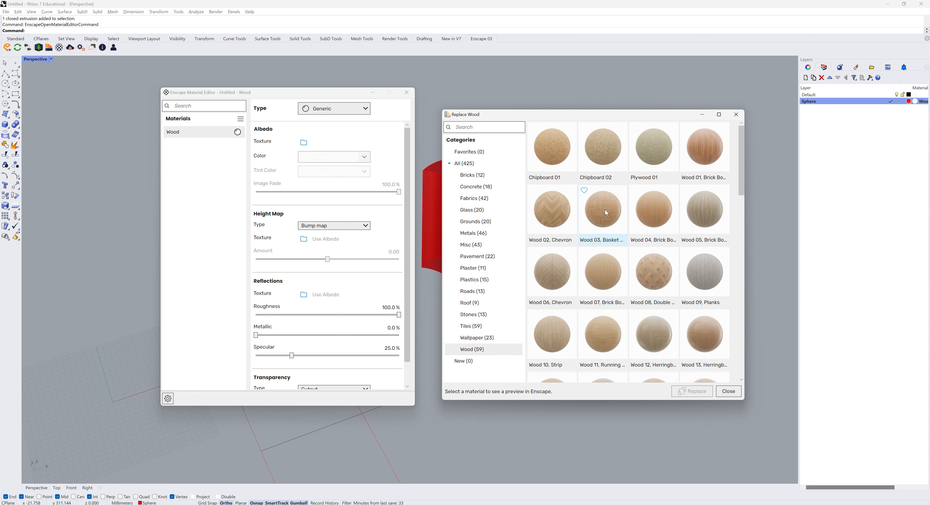
{"action": "scroll", "coordinate": [696, 215], "scroll_direction": "down", "scroll_amount": 6}
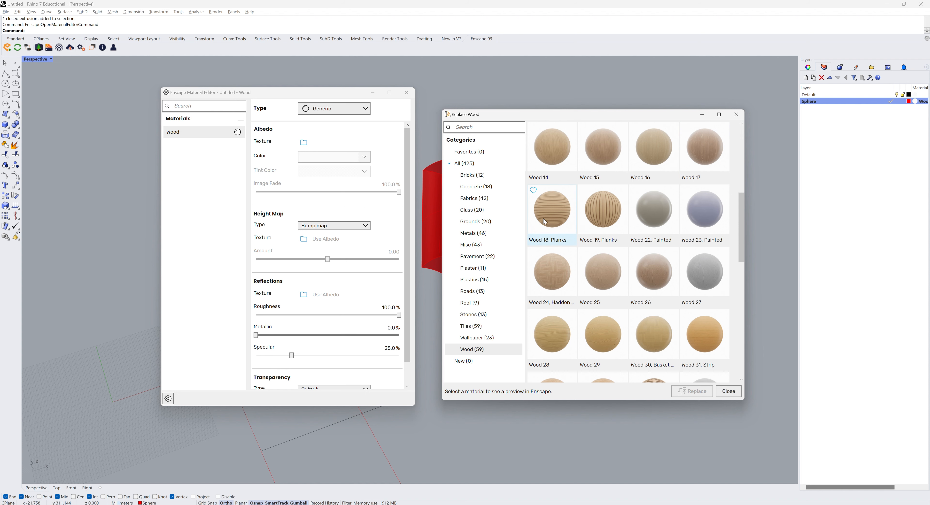
{"action": "left_click", "coordinate": [596, 217]}
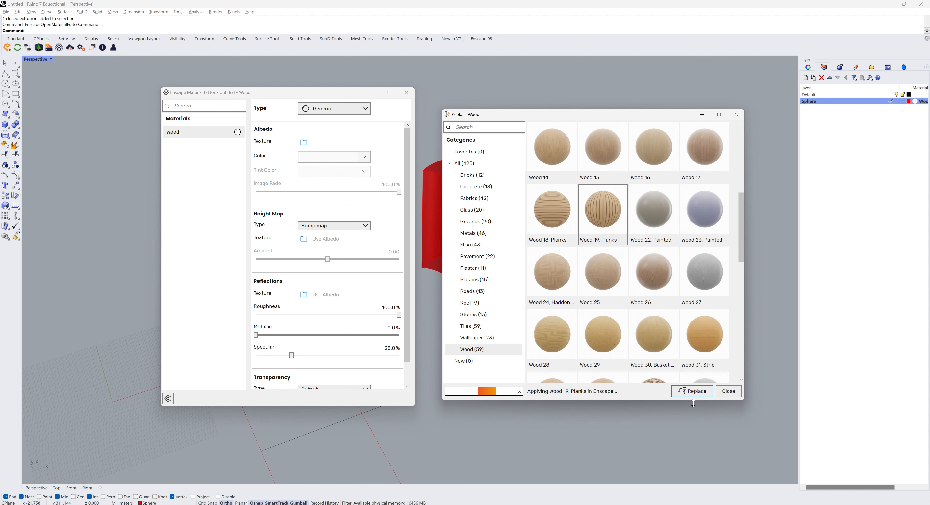
{"action": "left_click", "coordinate": [692, 392]}
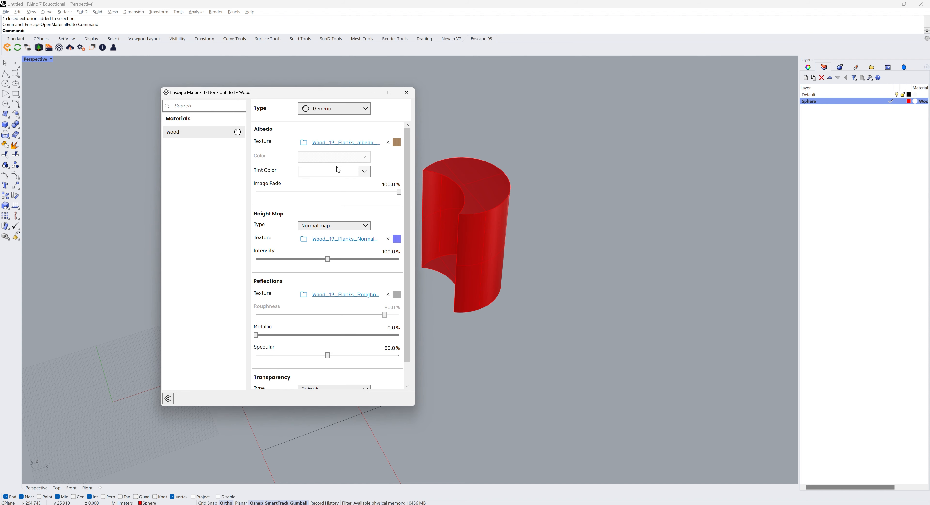
Step: Open the Wood material's albedo texture settings to view its image and texture transformation
{"action": "scroll", "coordinate": [336, 166], "scroll_direction": "up", "scroll_amount": 2}
{"action": "left_click", "coordinate": [397, 143]}
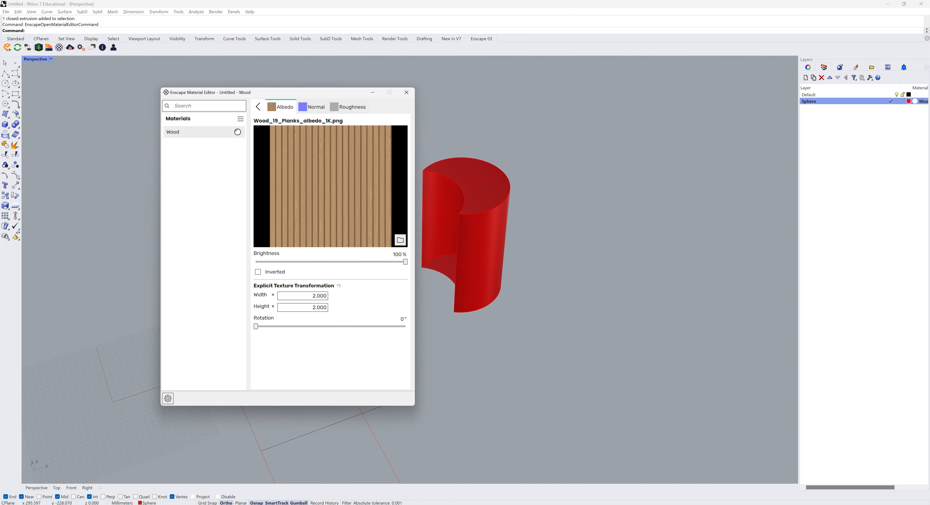
Step: Switch to the Enscape render window and examine the wood planks on the two cylinders
{"action": "left_click", "coordinate": [576, 478]}
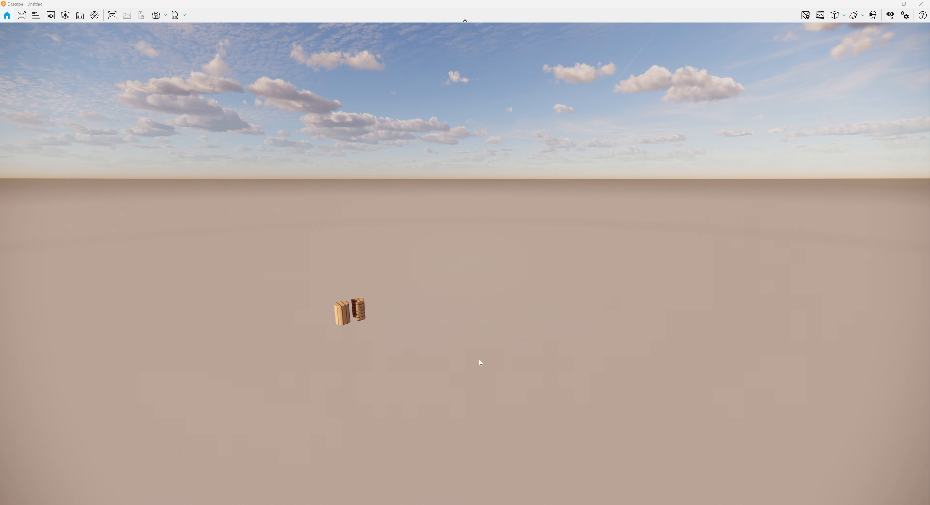
{"action": "scroll", "coordinate": [311, 325], "scroll_direction": "up", "scroll_amount": 3}
{"action": "scroll", "coordinate": [311, 325], "scroll_direction": "down", "scroll_amount": 2}
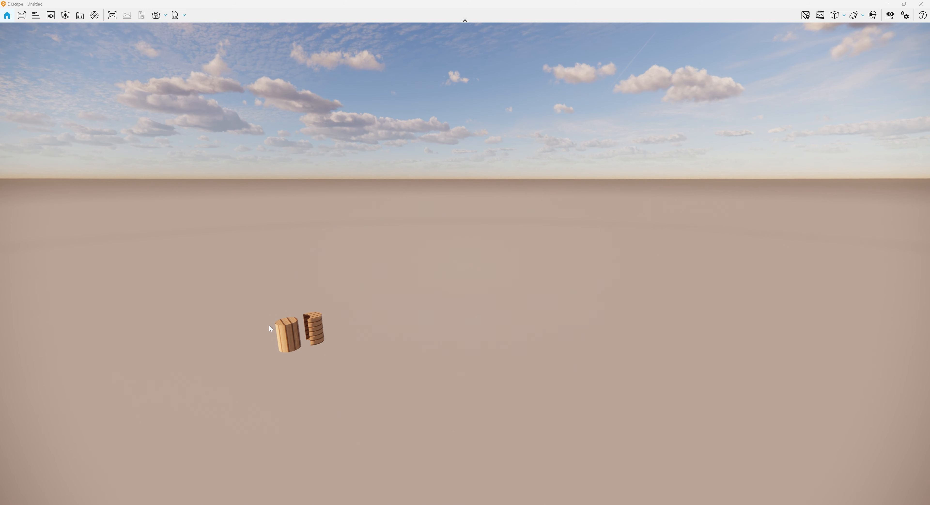
{"action": "left_click_drag", "start_coordinate": [269, 326], "coordinate": [256, 325]}
{"action": "scroll", "coordinate": [342, 319], "scroll_direction": "up", "scroll_amount": 3}
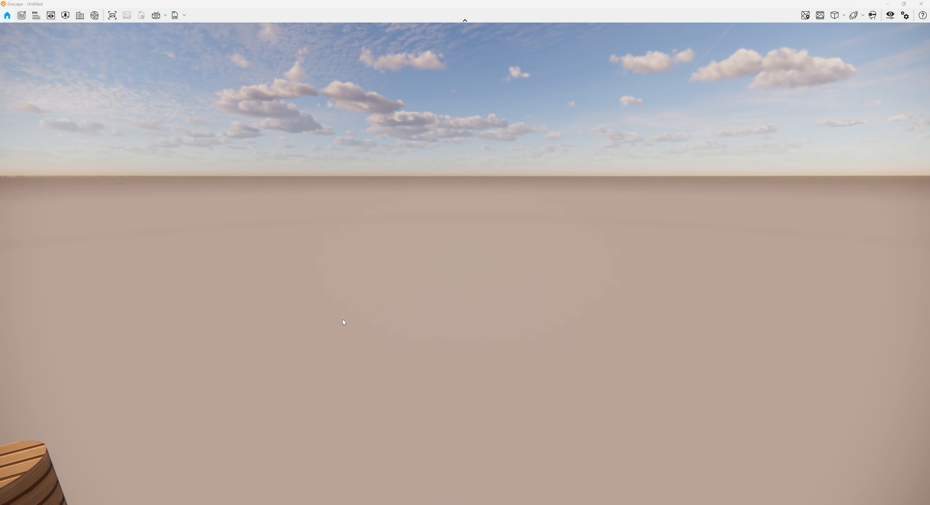
{"action": "scroll", "coordinate": [439, 304], "scroll_direction": "down", "scroll_amount": 3}
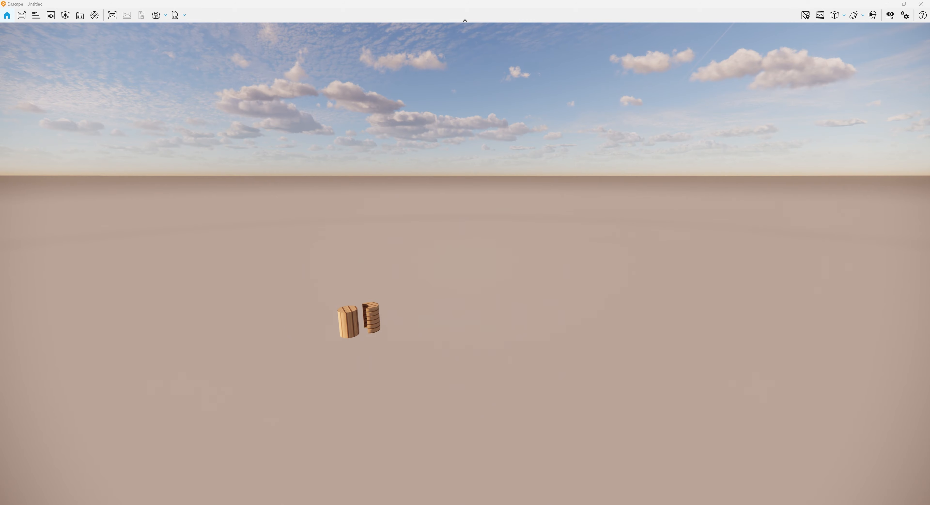
Step: Bring the Material Editor over the render, move it clear of the cylinders, and reopen the Wood material's albedo texture settings
{"action": "mouse_move", "coordinate": [553, 504]}
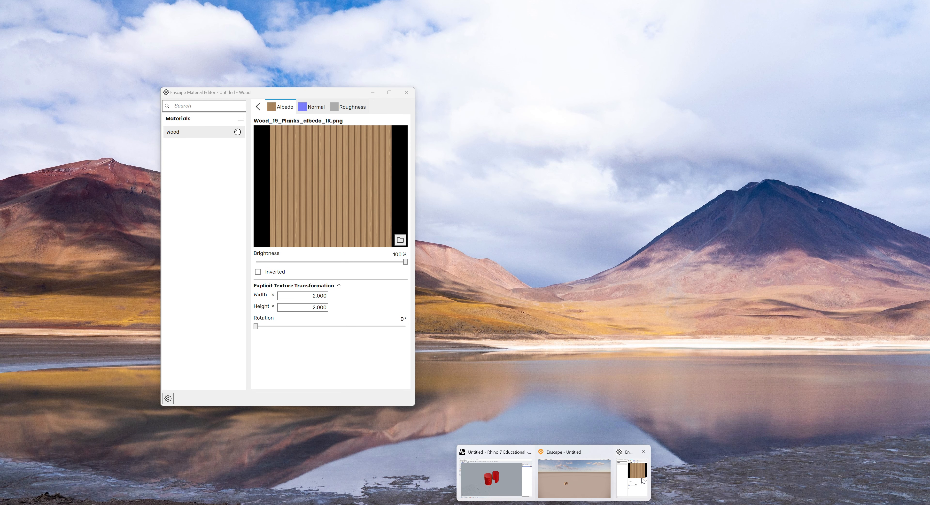
{"action": "left_click", "coordinate": [643, 481]}
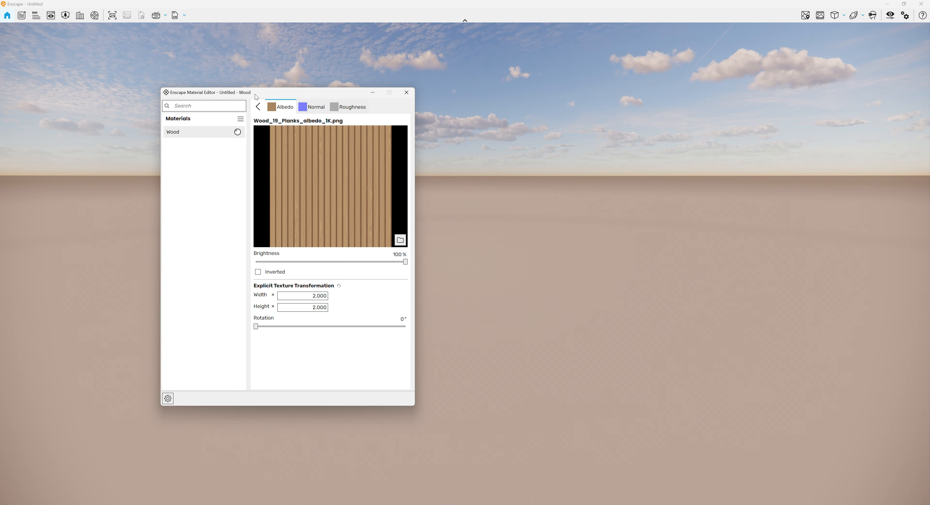
{"action": "left_click_drag", "start_coordinate": [256, 97], "coordinate": [563, 113]}
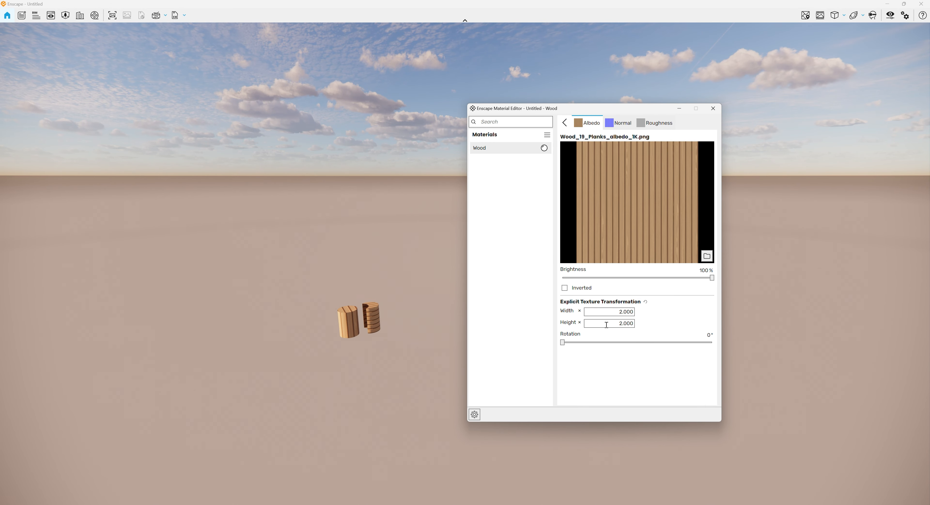
{"action": "left_click", "coordinate": [565, 124]}
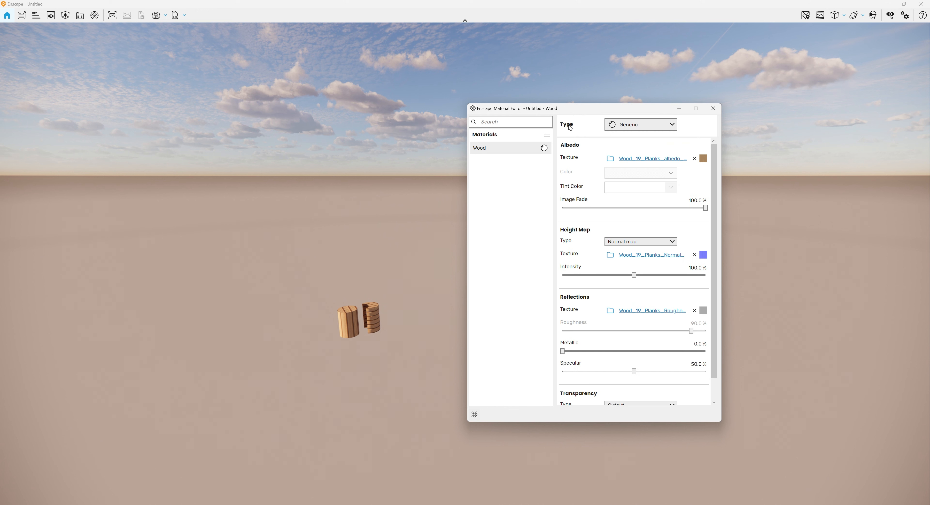
{"action": "mouse_move", "coordinate": [703, 163]}
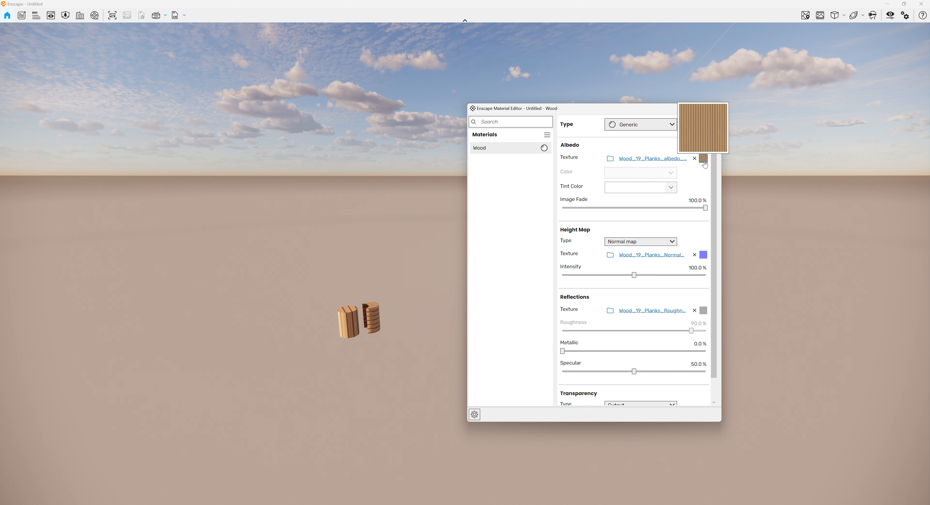
{"action": "left_click", "coordinate": [704, 160]}
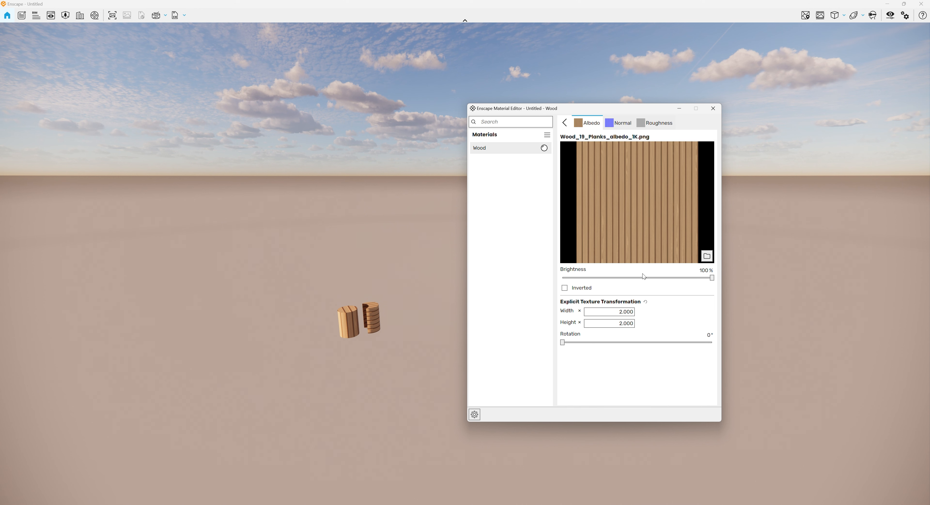
Step: Set the albedo texture's width and height scaling factors to 1
{"action": "double_click", "coordinate": [620, 312]}
{"action": "type", "text": "1"}
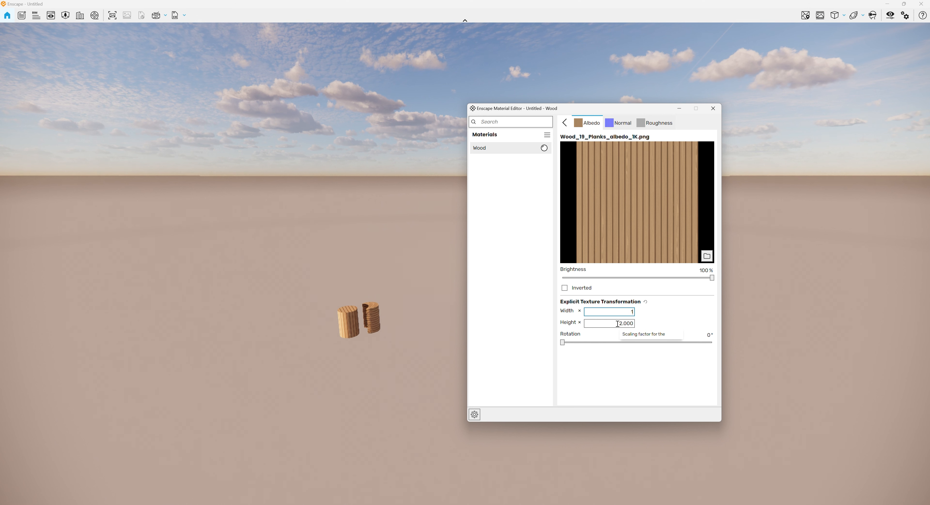
{"action": "key", "text": "Tab"}
{"action": "type", "text": "1"}
Step: Set both the width and height scaling factors of the Wood albedo texture to 0.5
{"action": "left_click", "coordinate": [606, 310]}
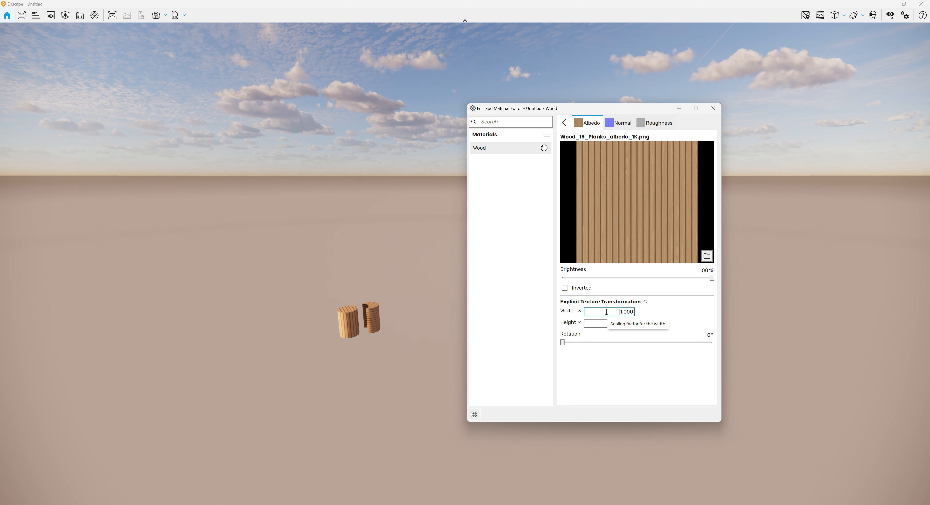
{"action": "double_click", "coordinate": [626, 312]}
{"action": "type", "text": "0.5"}
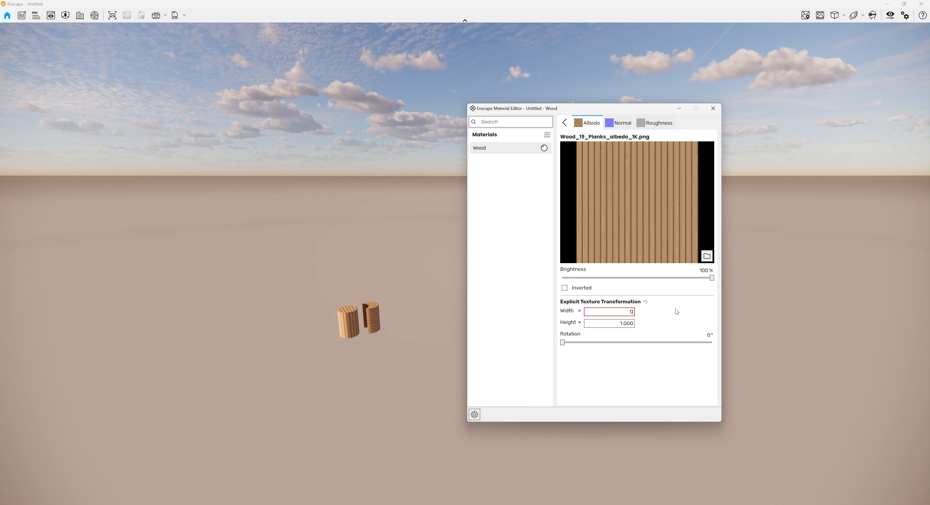
{"action": "double_click", "coordinate": [614, 323]}
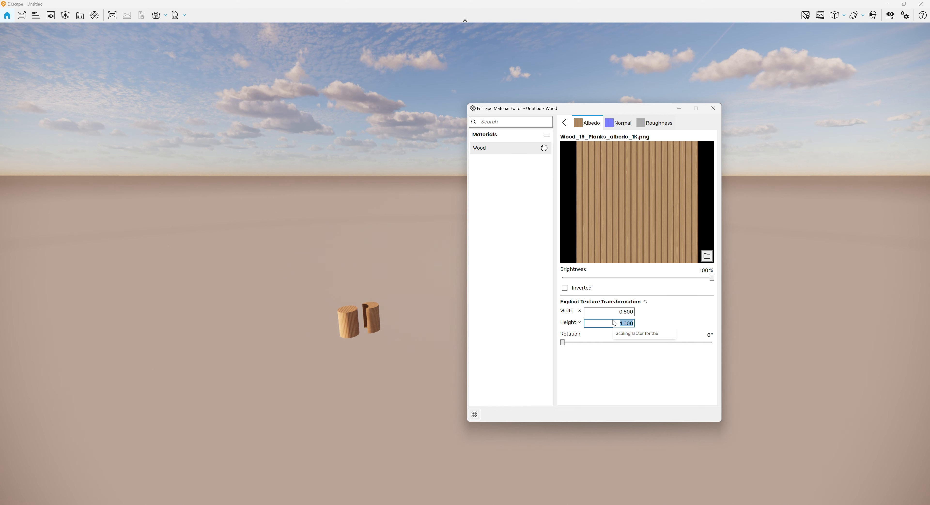
{"action": "type", "text": "0.5"}
{"action": "double_click", "coordinate": [613, 312]}
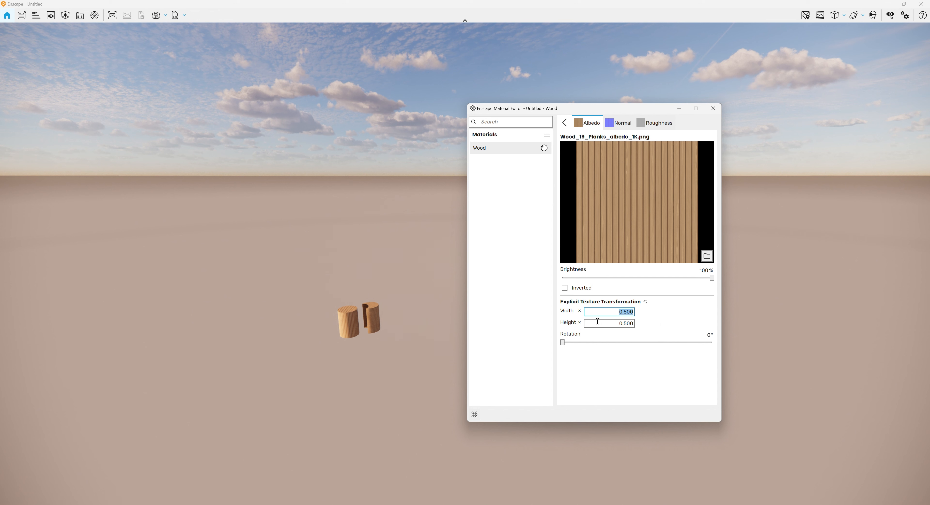
{"action": "left_click", "coordinate": [660, 326]}
Step: Set the Wood albedo texture's rotation to 90°
{"action": "left_click_drag", "start_coordinate": [564, 345], "coordinate": [615, 343]}
{"action": "left_click", "coordinate": [702, 336]}
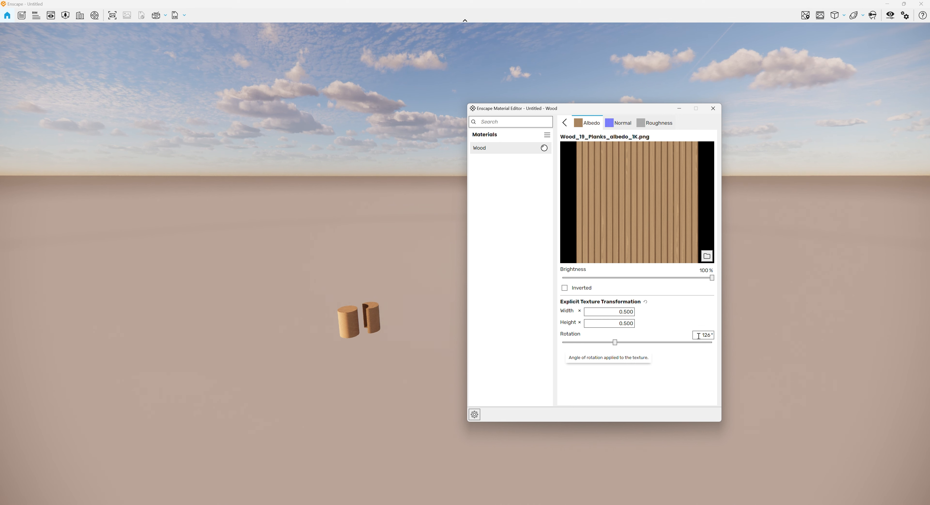
{"action": "type", "text": "90"}
{"action": "key", "text": "Return"}
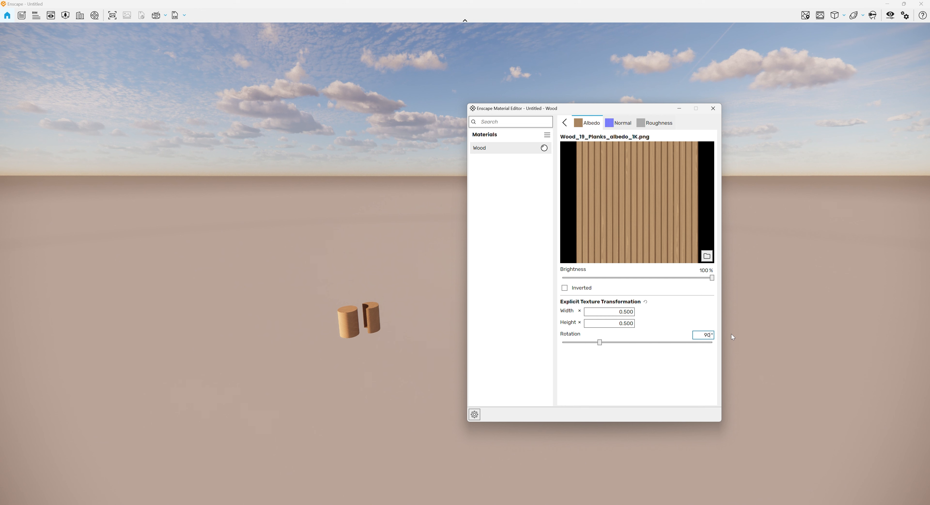
Step: View the rescaled and rotated planks up close in the Enscape render, and return to the Material Editor
{"action": "left_click", "coordinate": [333, 326]}
{"action": "scroll", "coordinate": [333, 326], "scroll_direction": "up", "scroll_amount": 3}
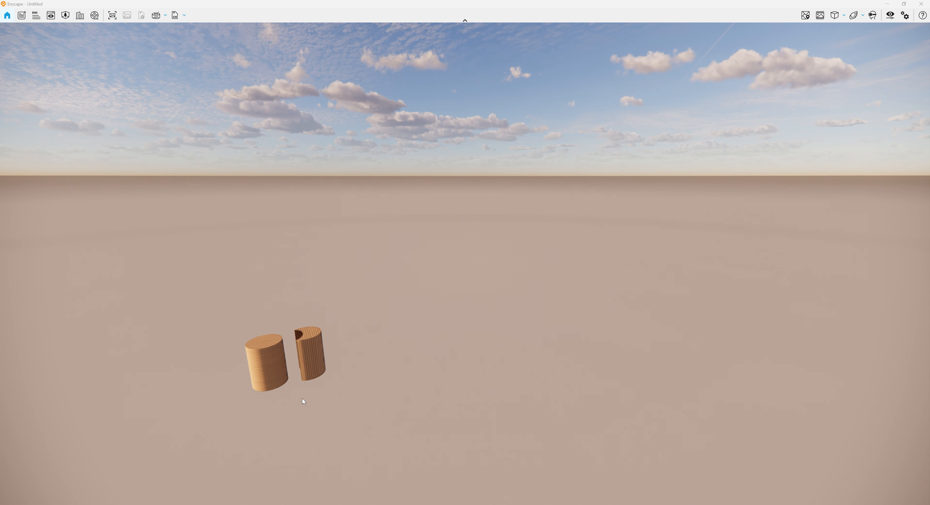
{"action": "mouse_move", "coordinate": [582, 487]}
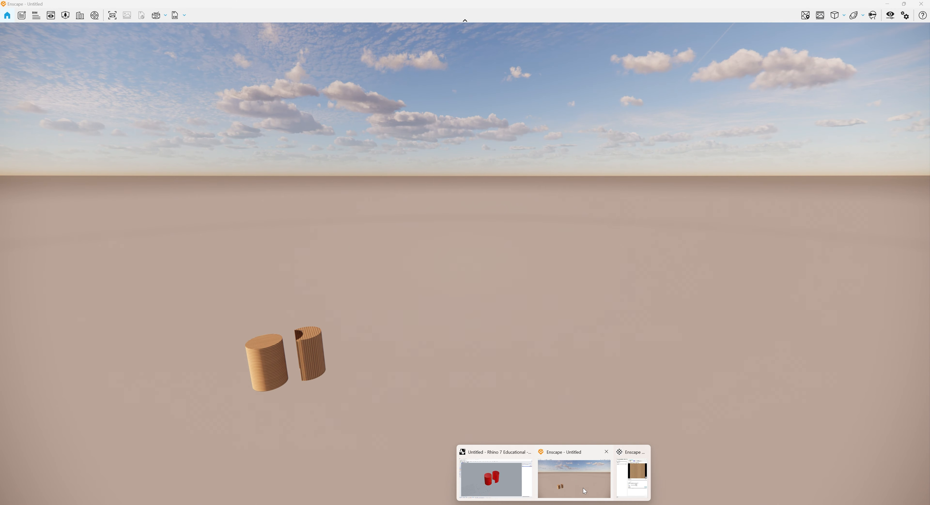
{"action": "left_click", "coordinate": [637, 473]}
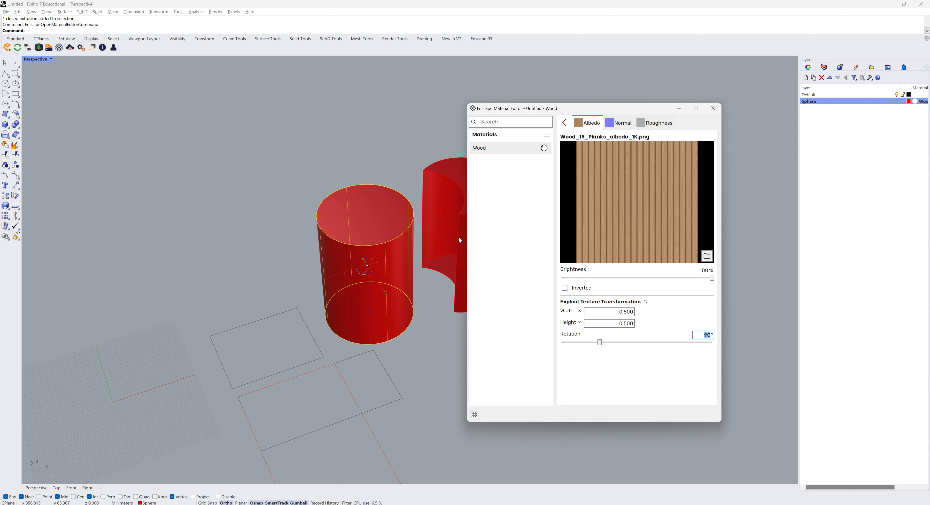
Step: Switch to the web browser and open textures.com in a new tab
{"action": "mouse_move", "coordinate": [505, 504]}
{"action": "left_click", "coordinate": [505, 477]}
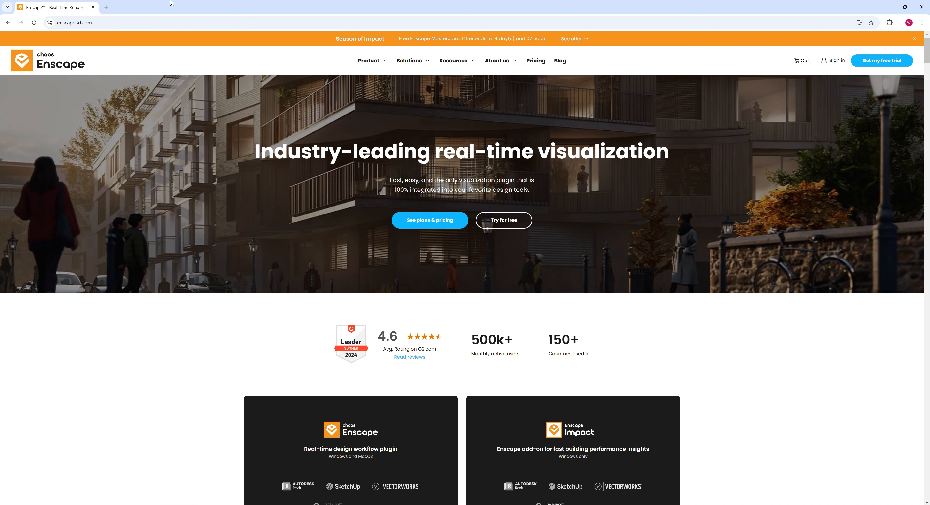
{"action": "left_click", "coordinate": [105, 7]}
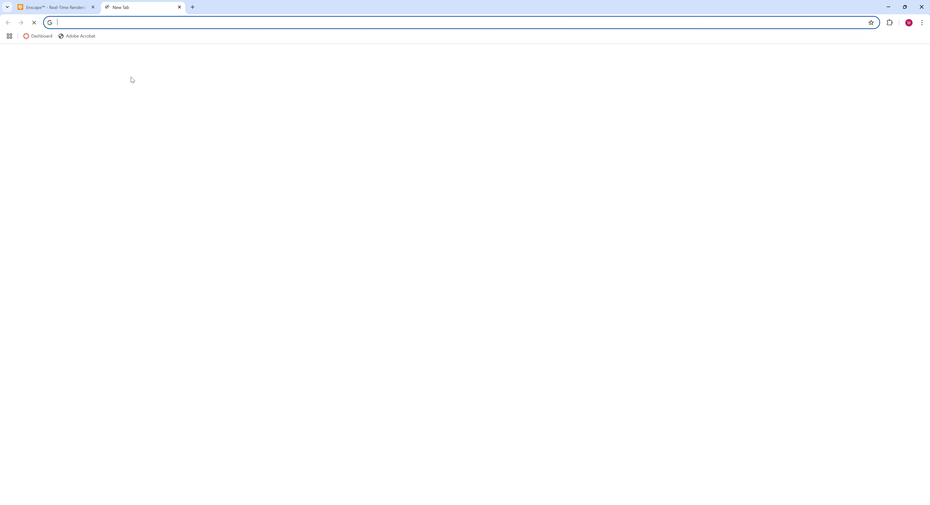
{"action": "type", "text": "textures.c"}
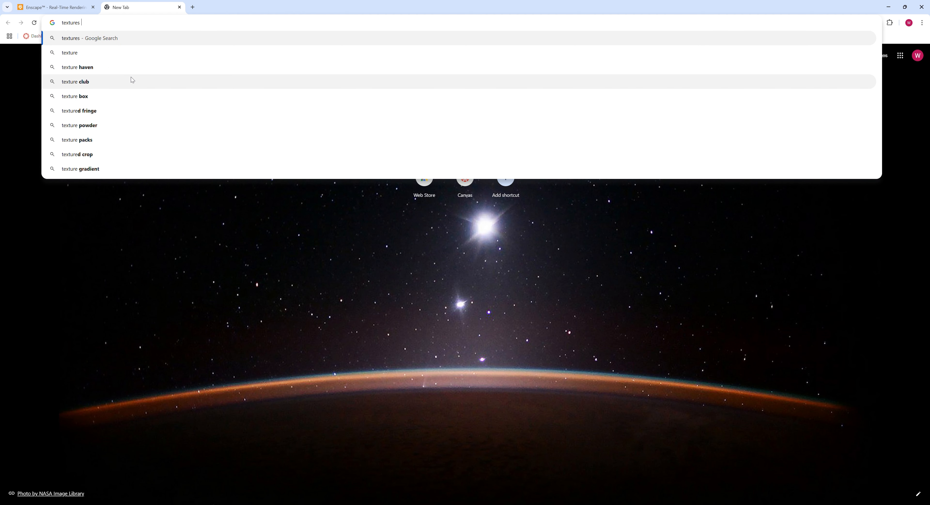
{"action": "type", "text": "om"}
{"action": "key", "text": "Return"}
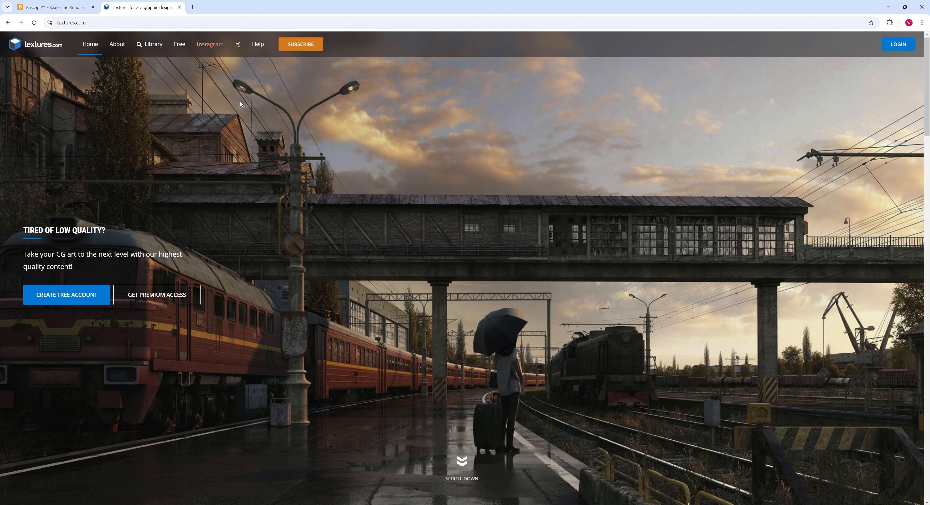
Step: Look through the textures.com home page for the kinds of textures and materials it offers
{"action": "scroll", "coordinate": [522, 203], "scroll_direction": "down", "scroll_amount": 3}
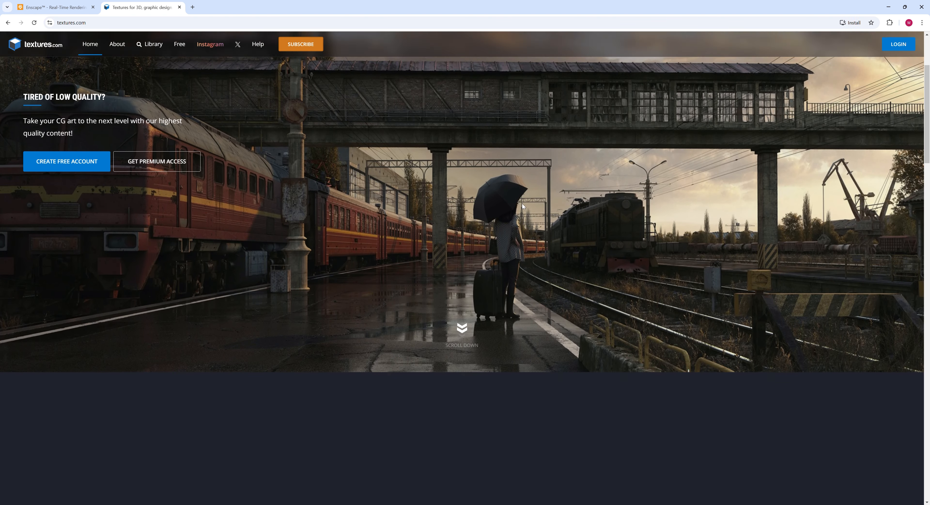
{"action": "scroll", "coordinate": [522, 204], "scroll_direction": "down", "scroll_amount": 15}
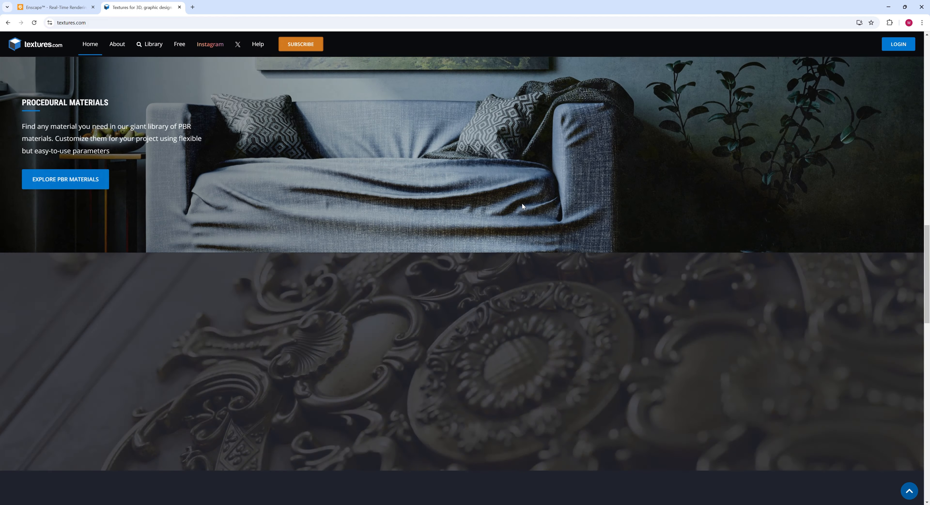
{"action": "scroll", "coordinate": [522, 207], "scroll_direction": "down", "scroll_amount": 20}
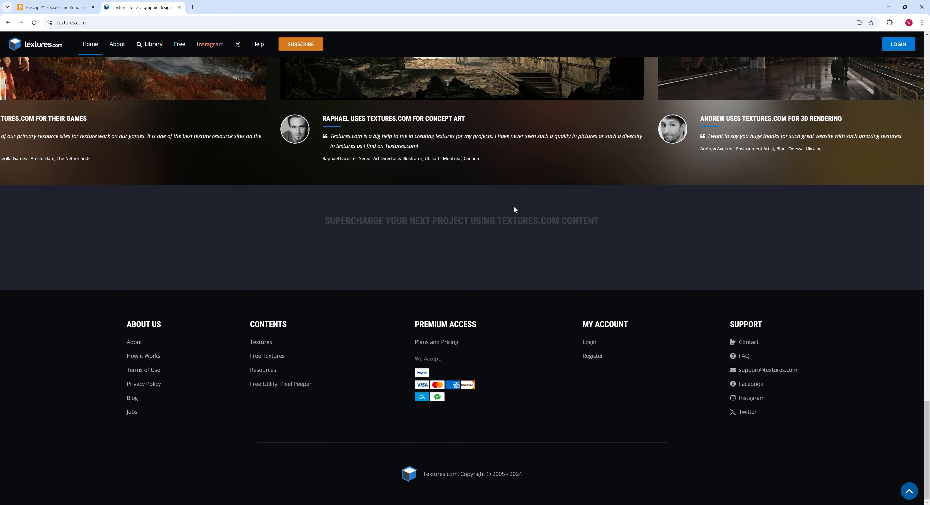
{"action": "scroll", "coordinate": [514, 207], "scroll_direction": "up", "scroll_amount": 12}
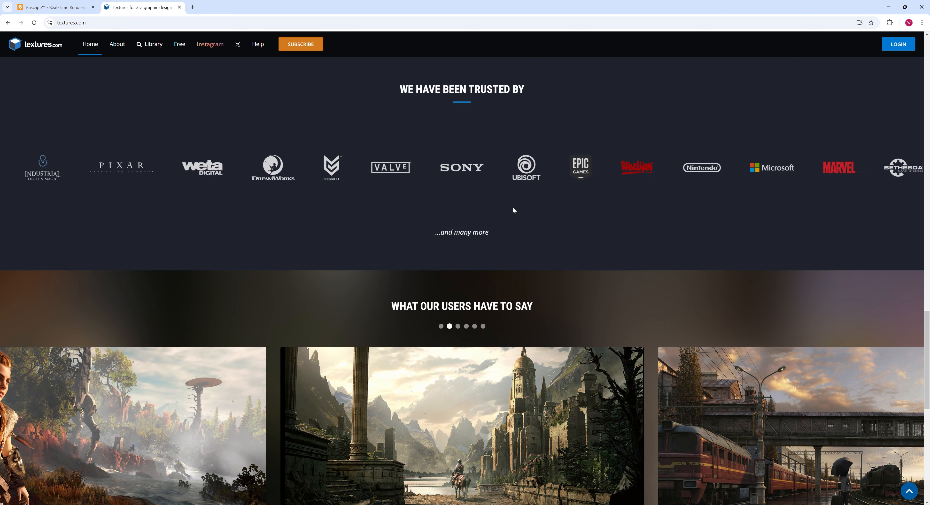
{"action": "scroll", "coordinate": [514, 211], "scroll_direction": "up", "scroll_amount": 15}
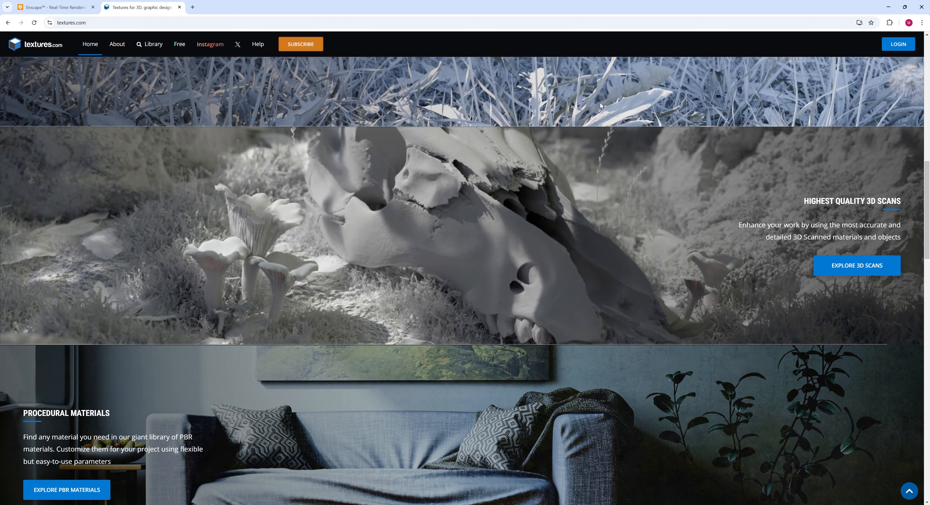
{"action": "scroll", "coordinate": [317, 83], "scroll_direction": "up", "scroll_amount": 5}
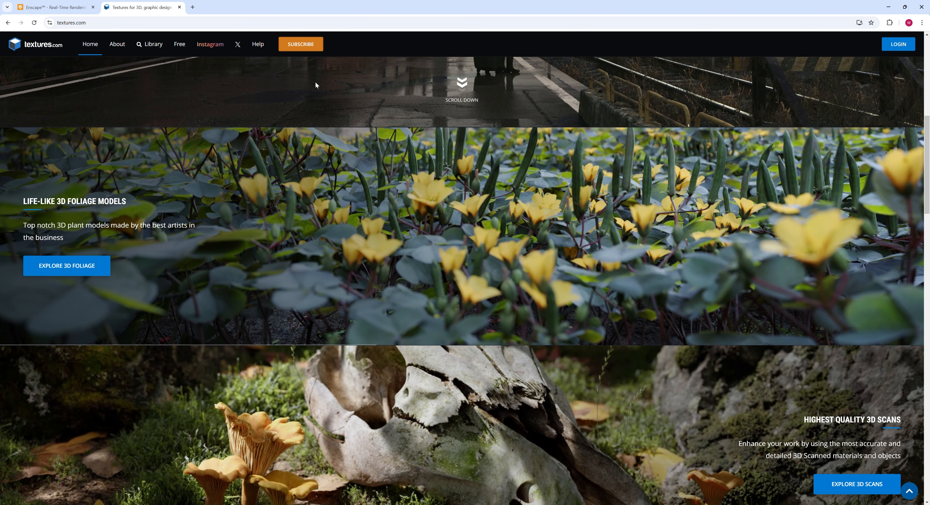
{"action": "scroll", "coordinate": [315, 82], "scroll_direction": "up", "scroll_amount": 8}
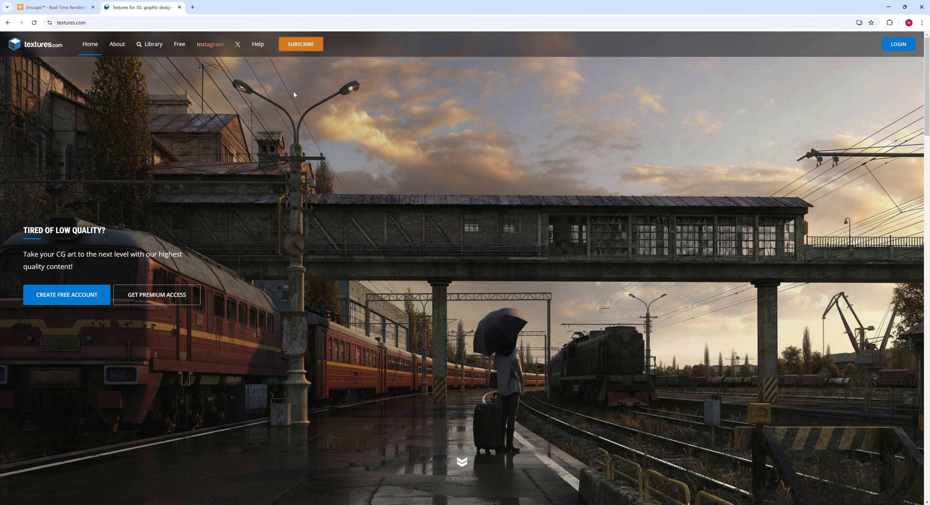
Step: Search Google for "arch textures" in a new browser tab
{"action": "left_click", "coordinate": [192, 6]}
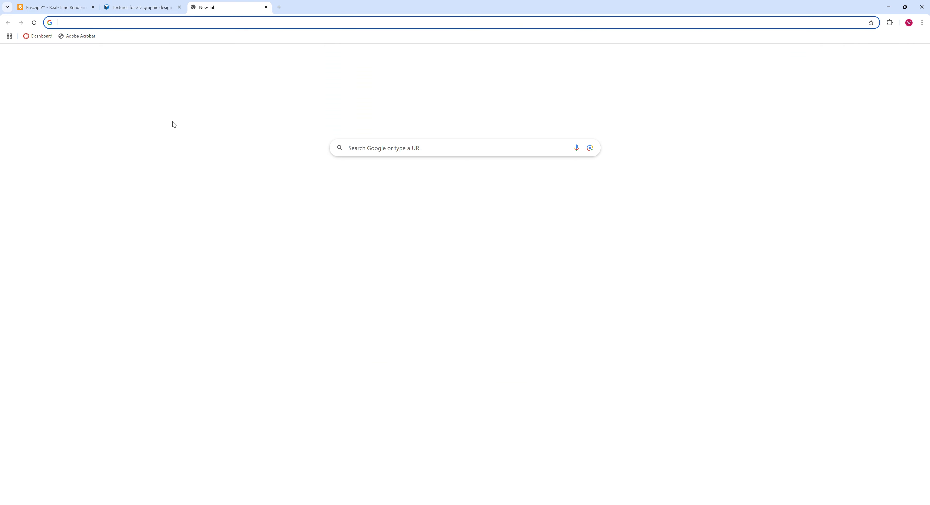
{"action": "type", "text": "arch"}
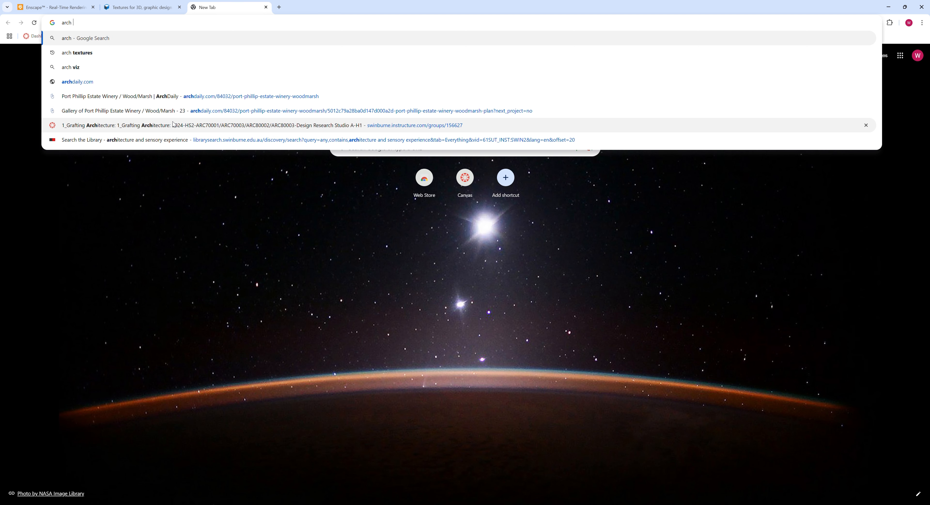
{"action": "key", "text": "Down"}
{"action": "key", "text": "Down"}
{"action": "key", "text": "Up"}
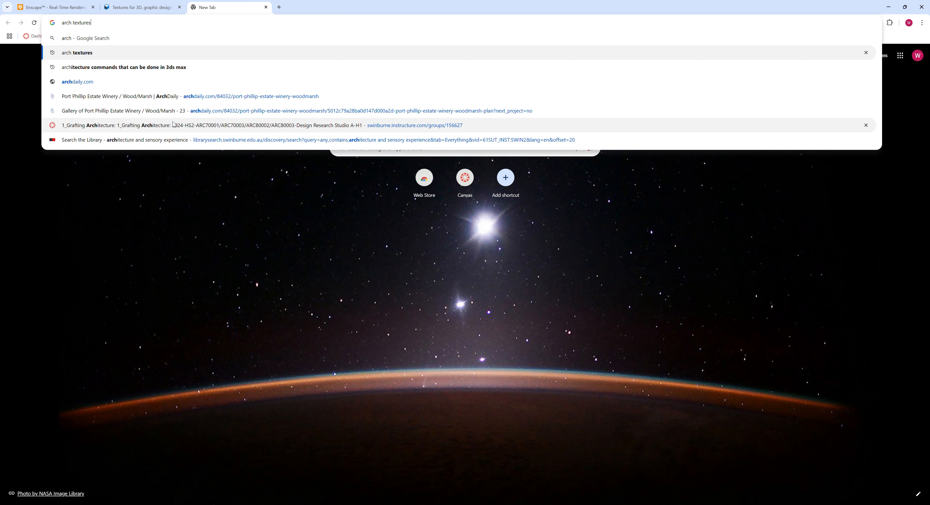
{"action": "key", "text": "Return"}
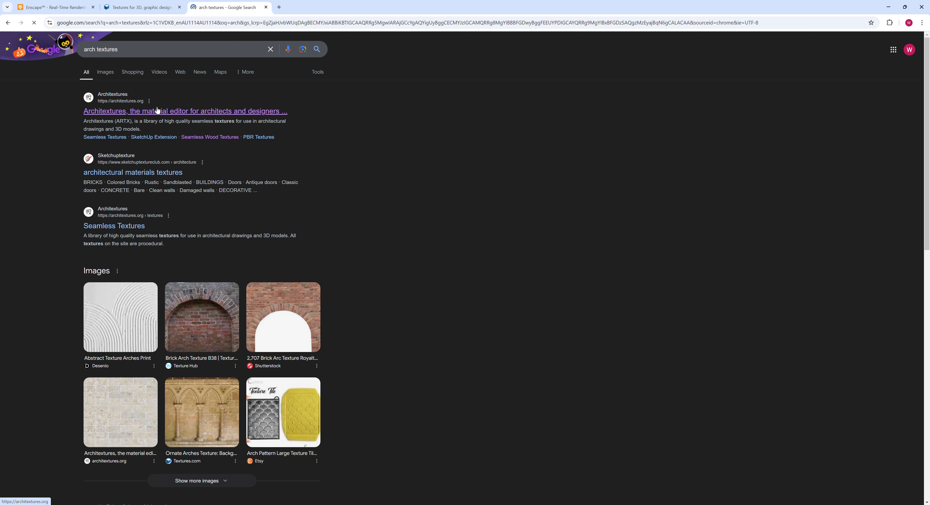
Step: Open the Architextures website from the search results and look through its Seamless Textures collection
{"action": "left_click", "coordinate": [157, 111]}
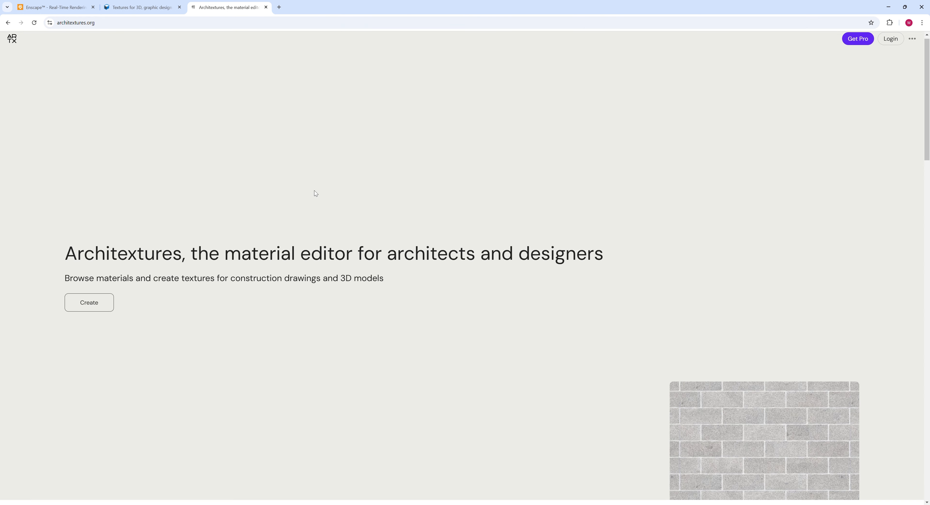
{"action": "scroll", "coordinate": [314, 190], "scroll_direction": "down", "scroll_amount": 10}
{"action": "scroll", "coordinate": [80, 115], "scroll_direction": "up", "scroll_amount": 2}
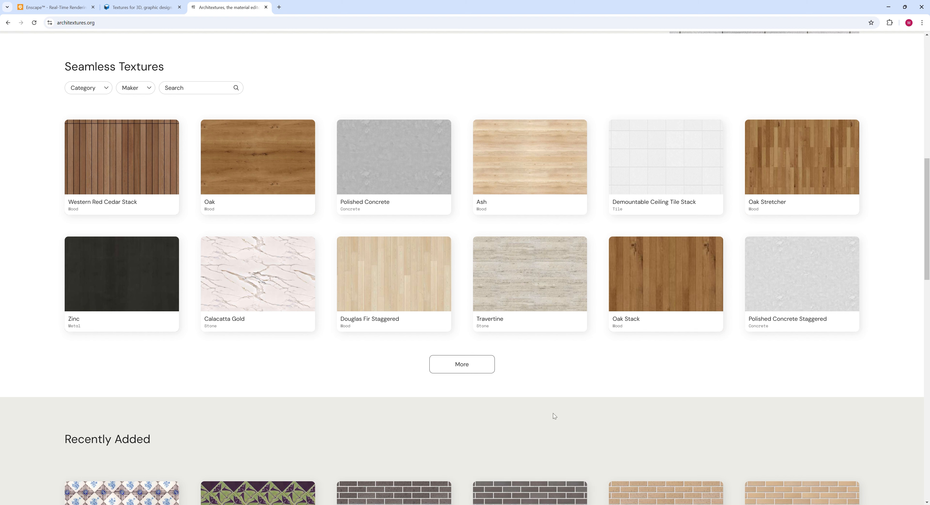
Step: Switch to the Enscape Material Editor, return to the Wood material's general settings, and view its export, import and replace options
{"action": "mouse_move", "coordinate": [562, 494]}
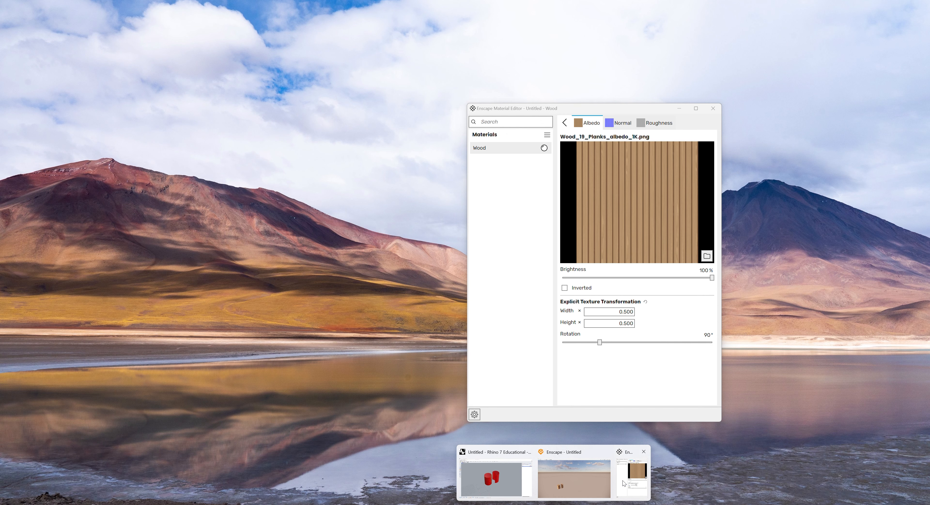
{"action": "left_click", "coordinate": [632, 477]}
{"action": "left_click", "coordinate": [565, 123]}
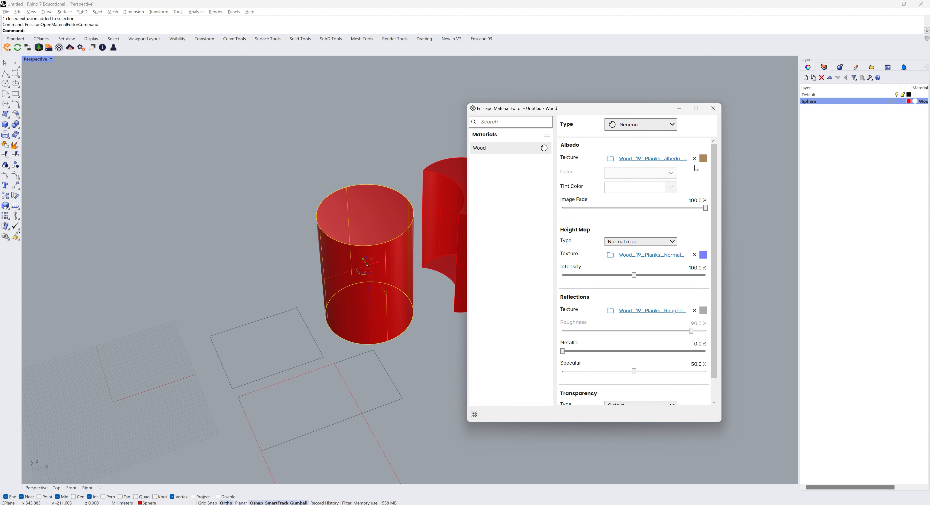
{"action": "left_click", "coordinate": [543, 148]}
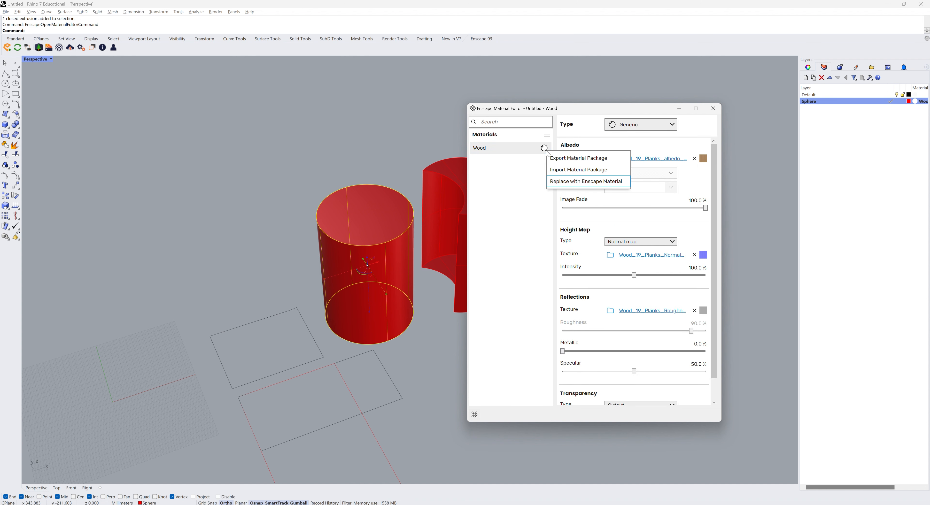
{"action": "left_click", "coordinate": [511, 182]}
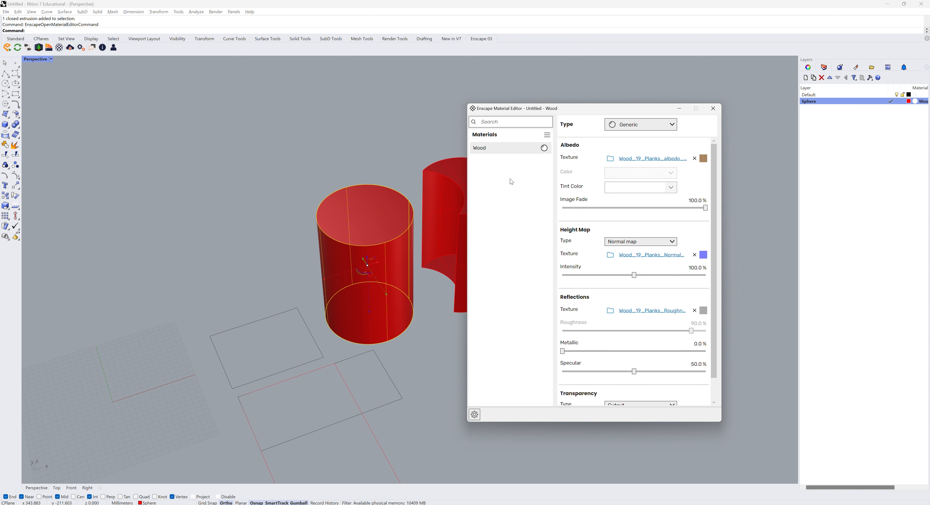
Step: Browse the folders available for a Wood albedo texture file without choosing one, and close the Material Editor
{"action": "left_click", "coordinate": [610, 162]}
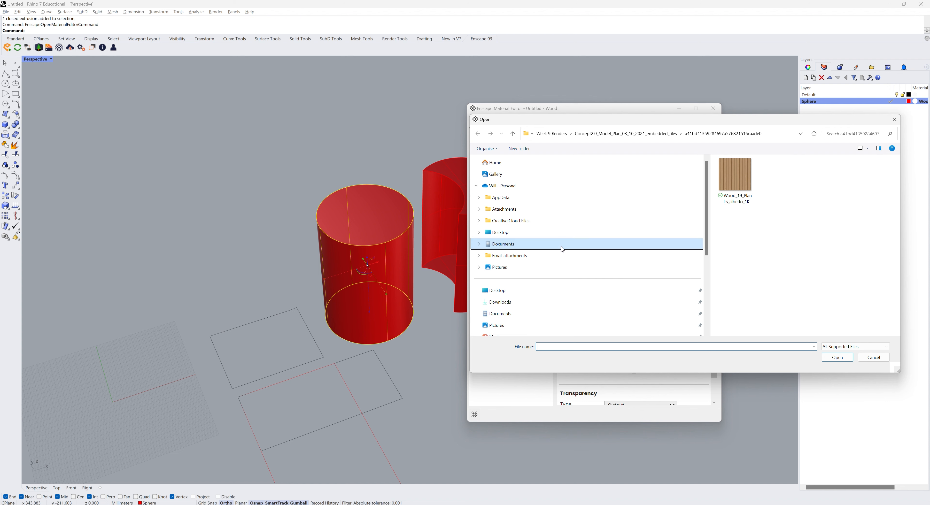
{"action": "scroll", "coordinate": [608, 223], "scroll_direction": "down", "scroll_amount": 1}
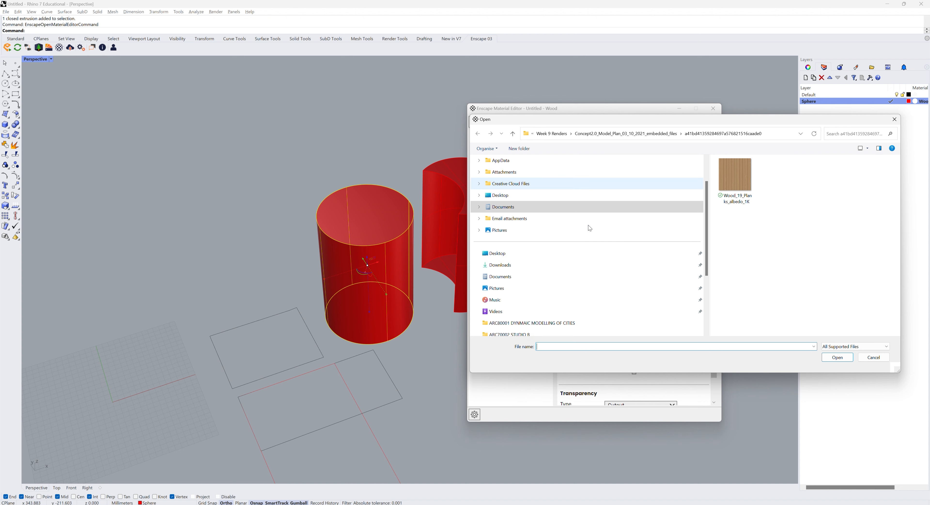
{"action": "left_click", "coordinate": [894, 119]}
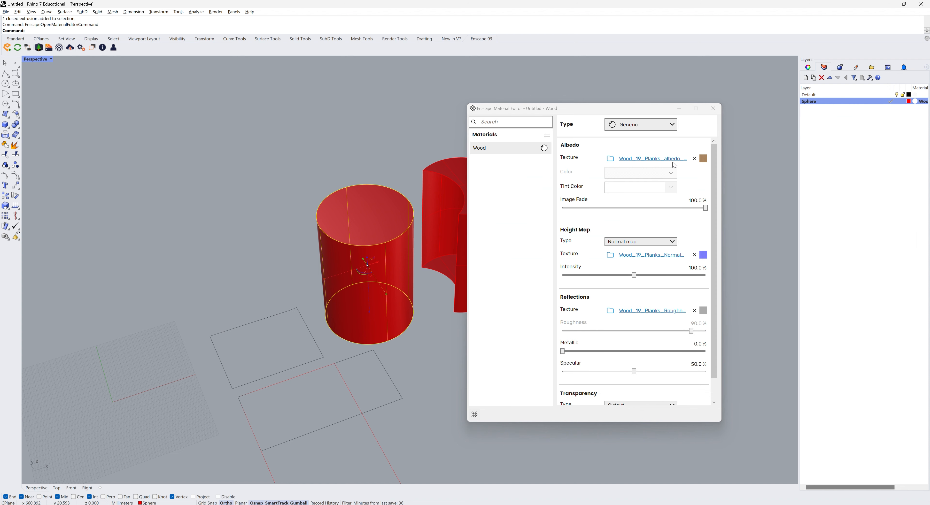
{"action": "left_click", "coordinate": [713, 113]}
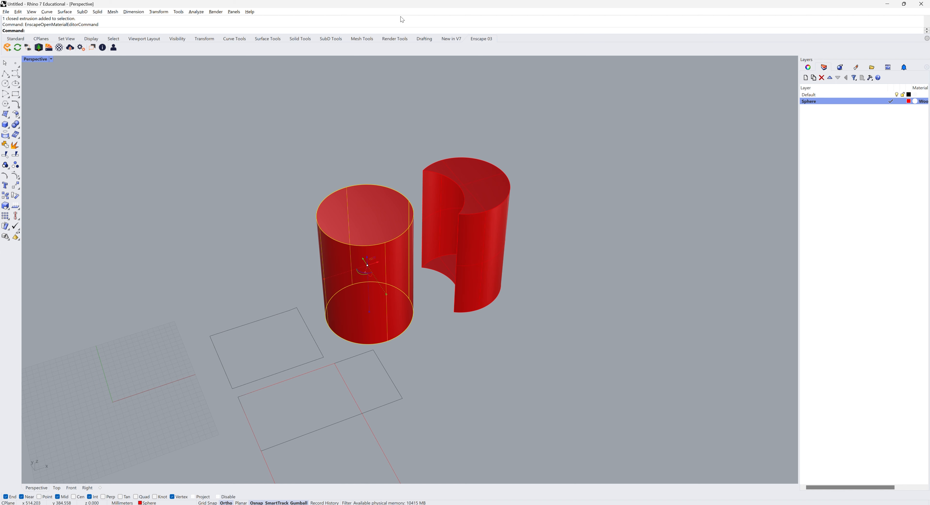